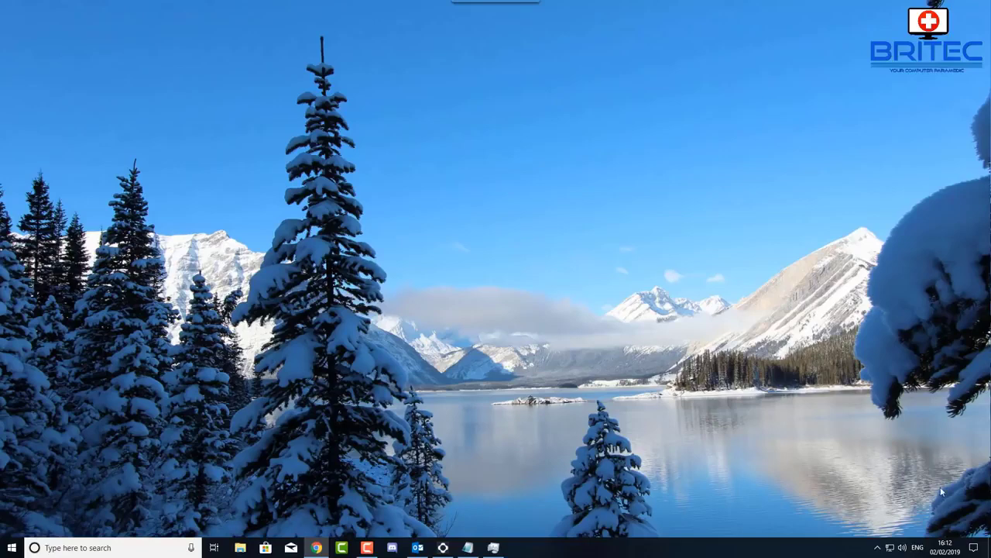
Bring Outlook to the front and open its Options window from the File view.
click(417, 548)
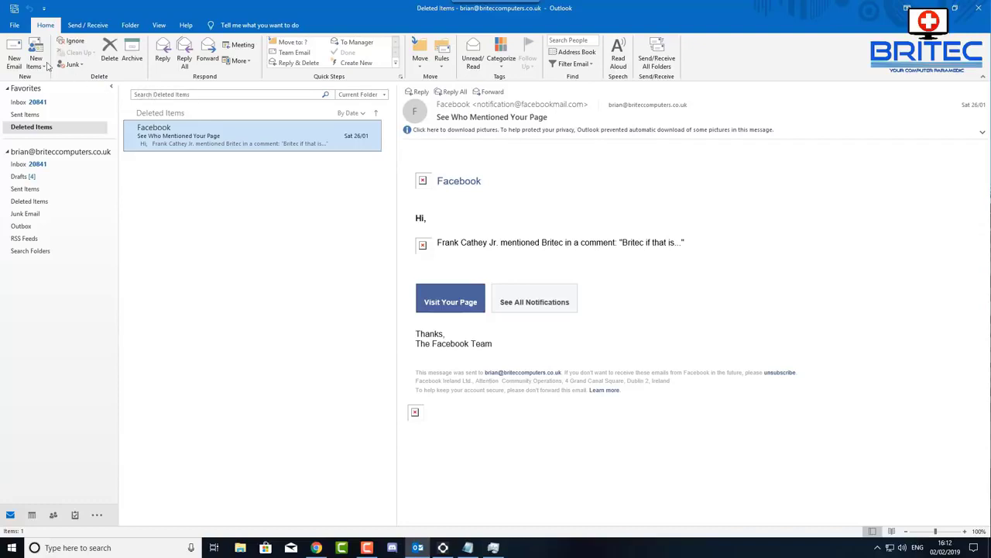
click(12, 25)
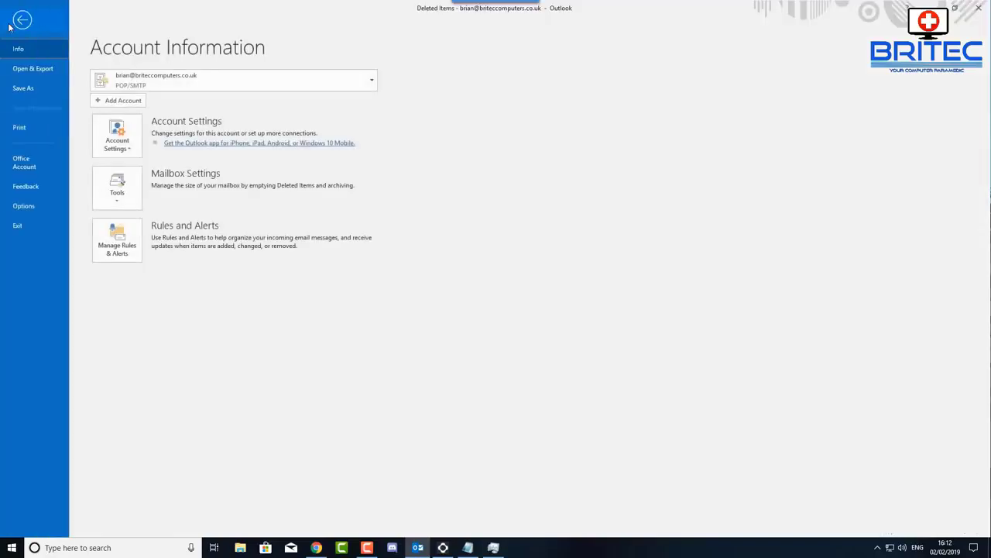
click(24, 205)
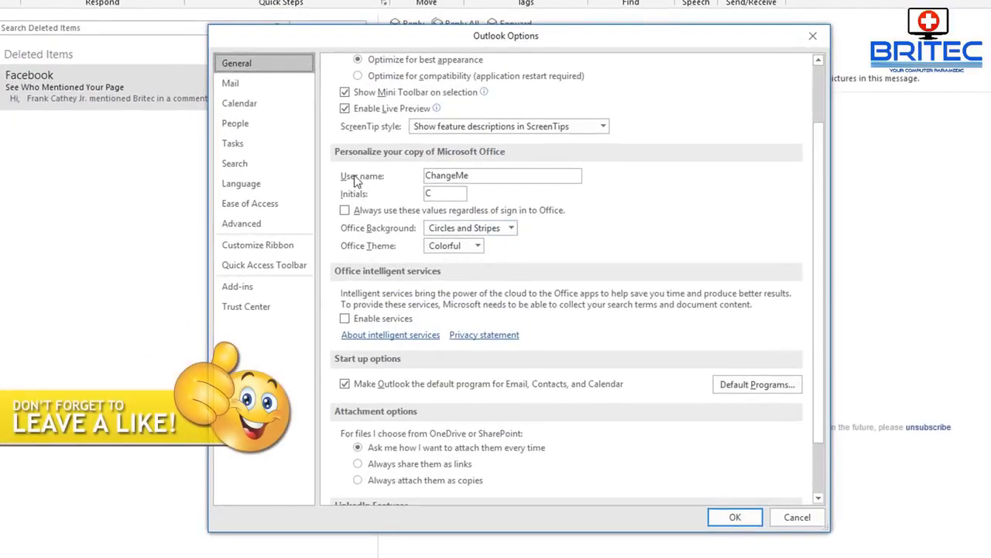
In Search options, set results to All mailboxes and include messages from the Deleted items folder.
click(233, 162)
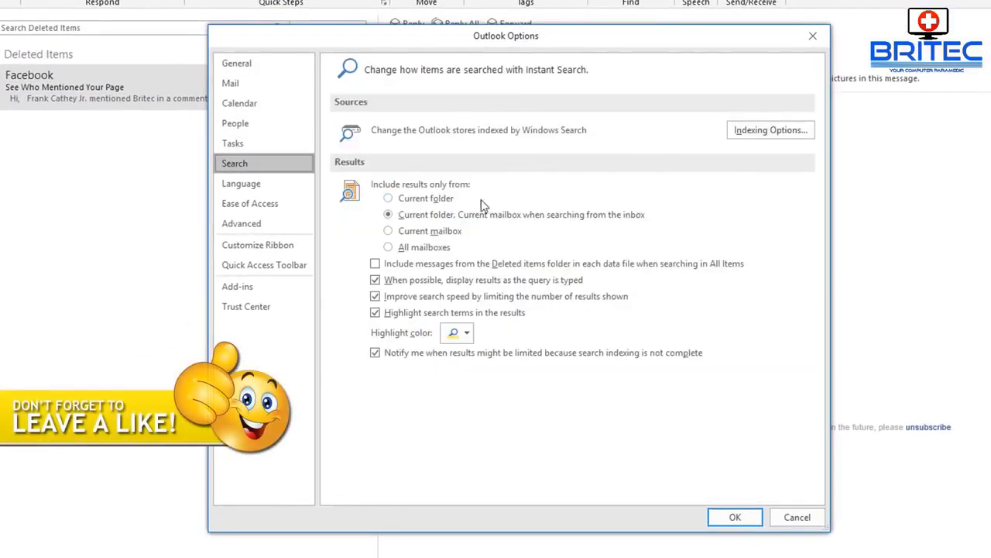
click(390, 247)
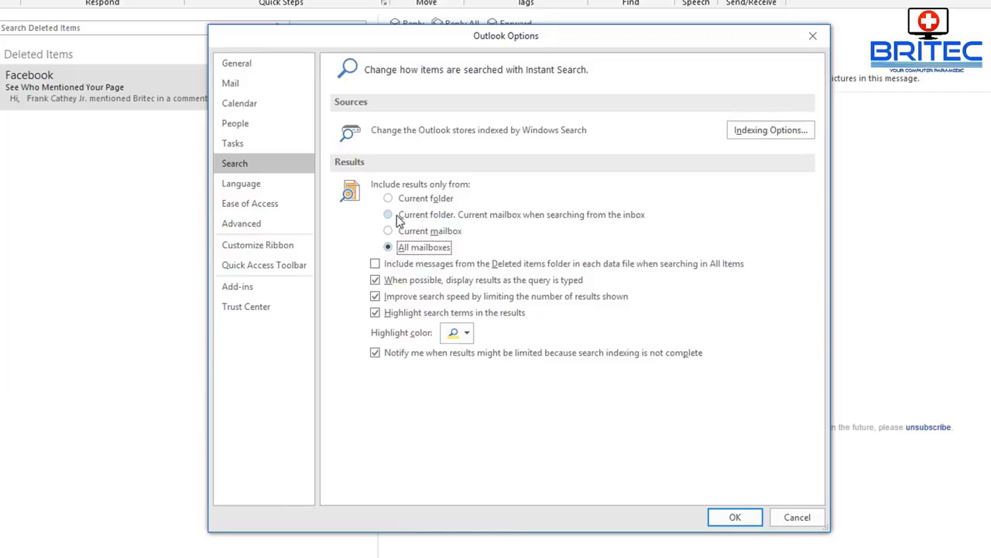
click(388, 216)
click(388, 247)
click(376, 264)
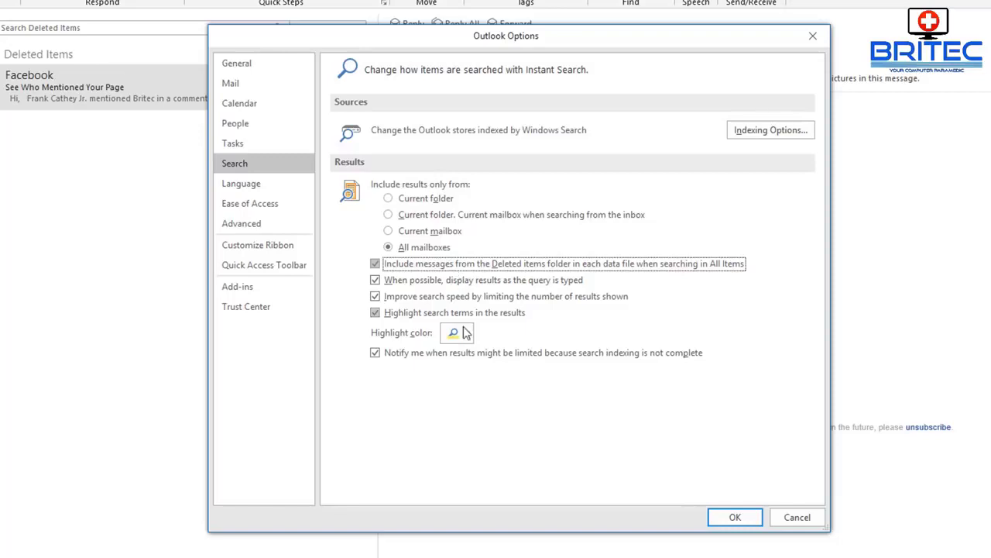
click(248, 172)
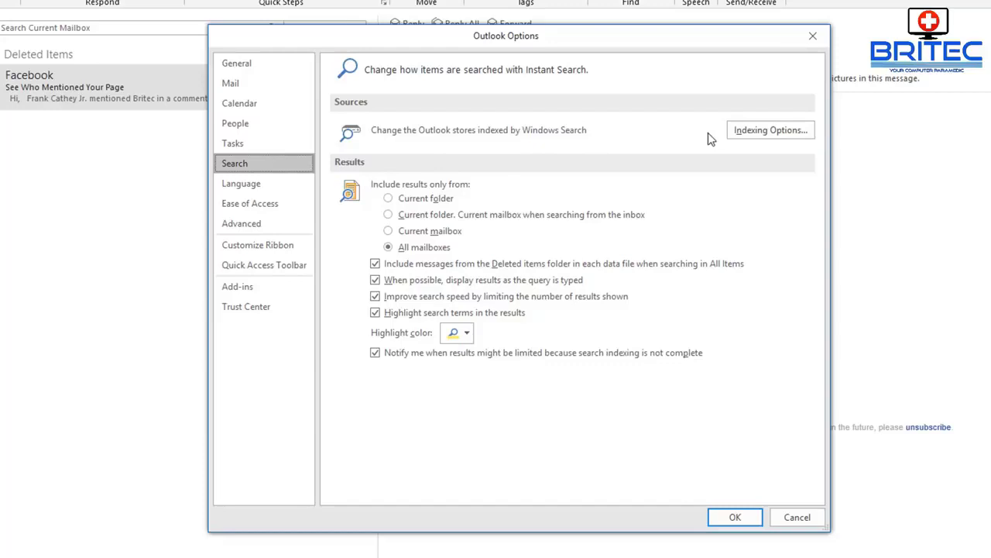
Open Indexing Options and confirm Microsoft Outlook is ticked among the indexed locations.
click(793, 133)
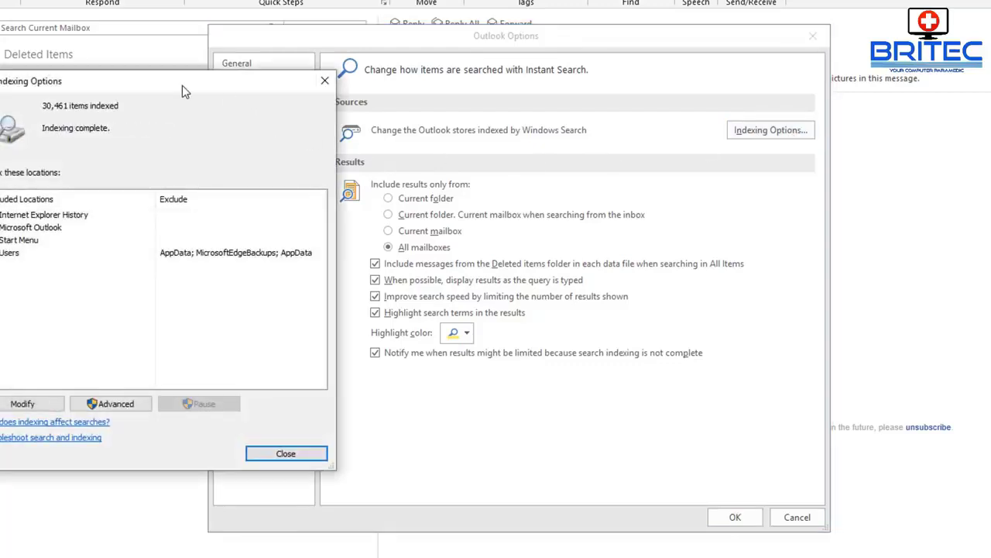
drag(182, 85, 564, 120)
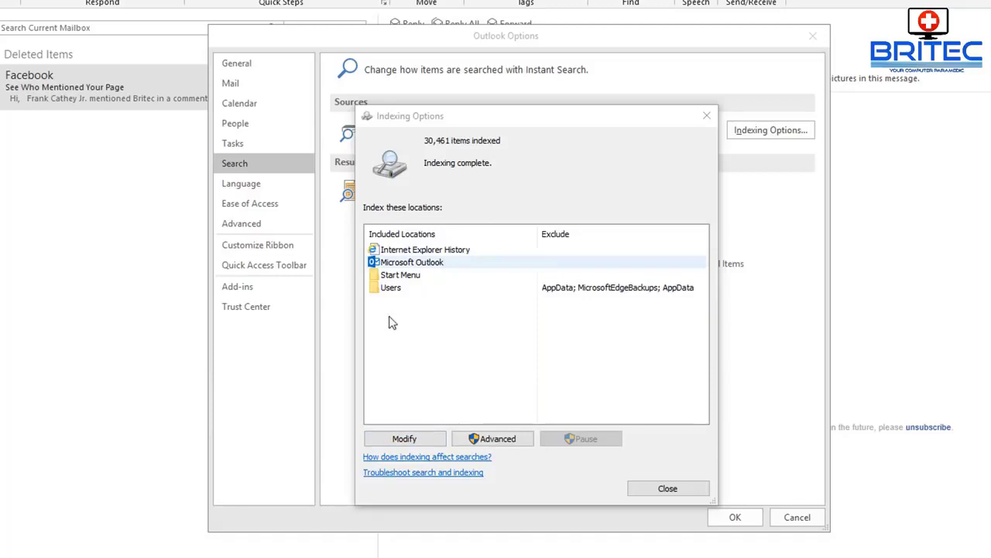
click(408, 439)
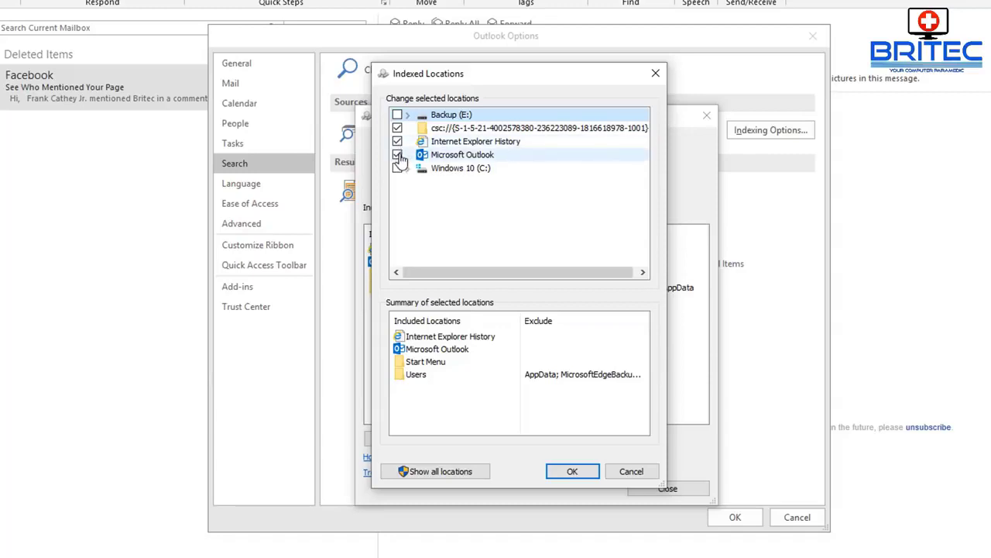
click(576, 474)
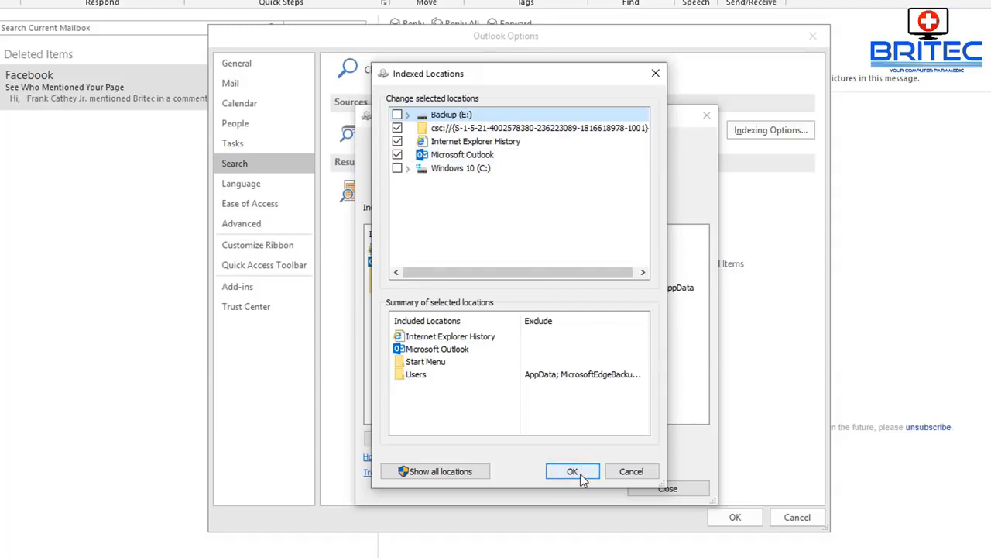
click(579, 474)
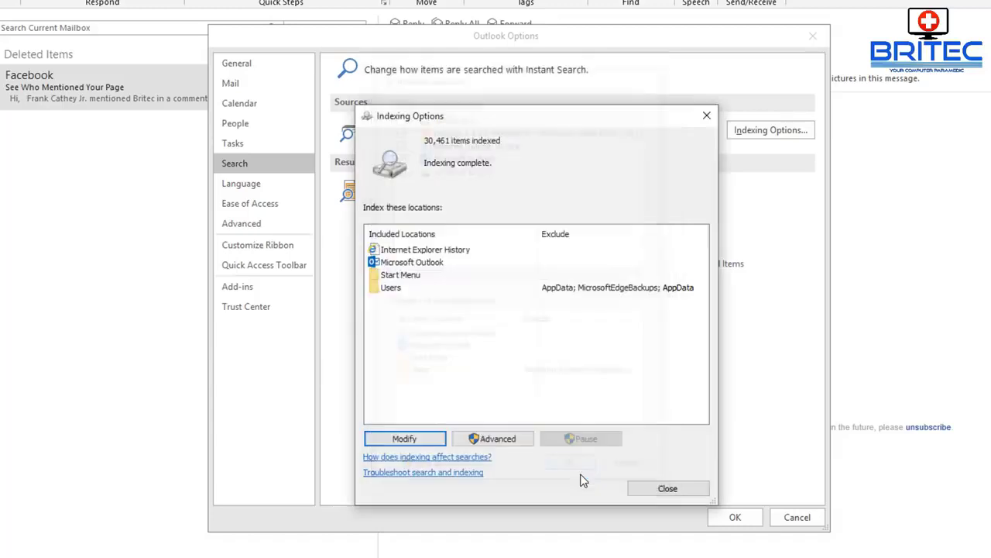
click(502, 439)
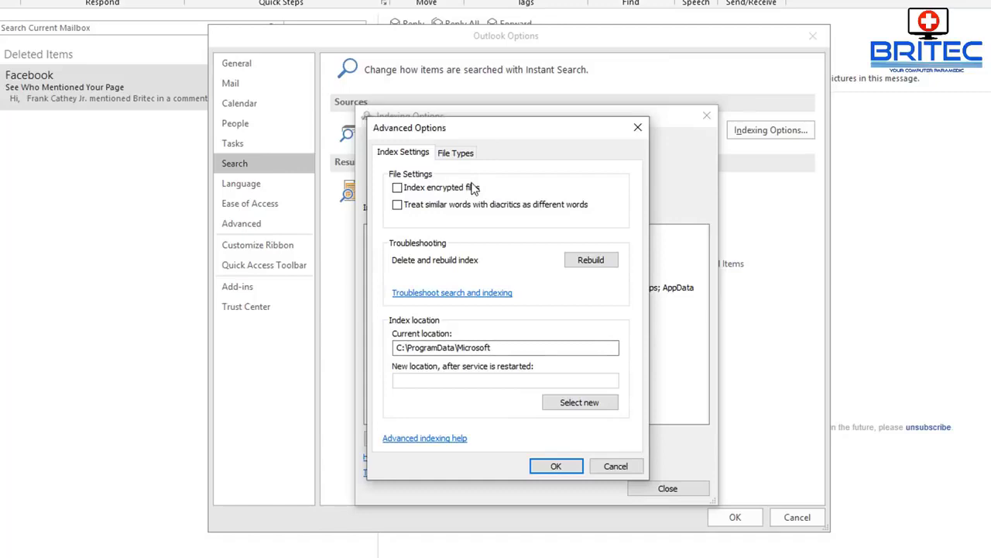
click(455, 153)
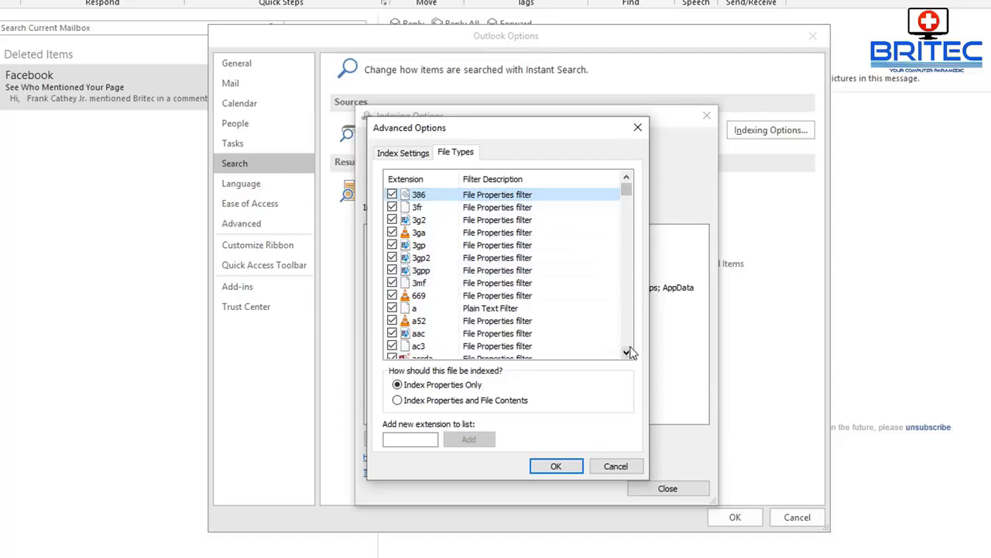
click(630, 353)
drag(627, 191, 640, 291)
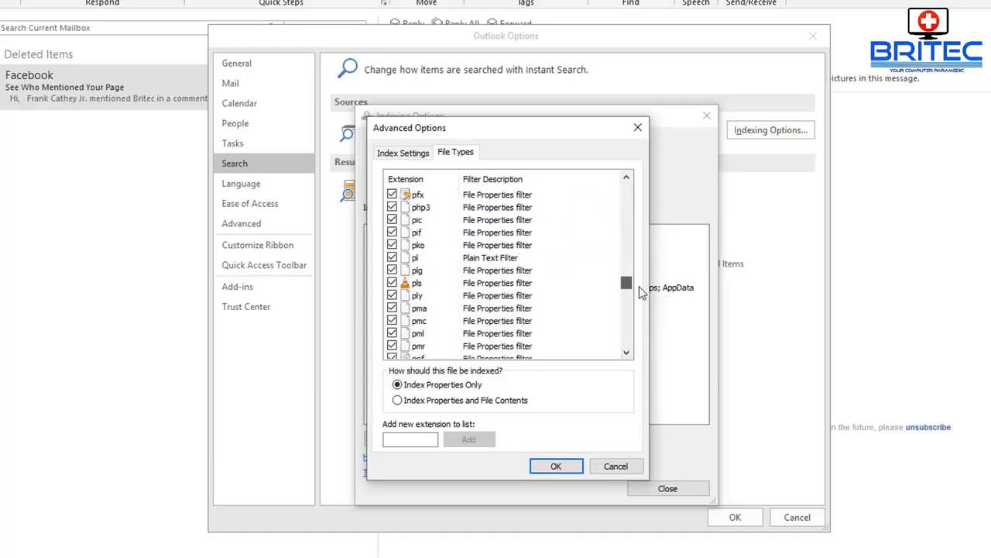
scroll(639, 287, down, 1)
scroll(639, 286, down, 3)
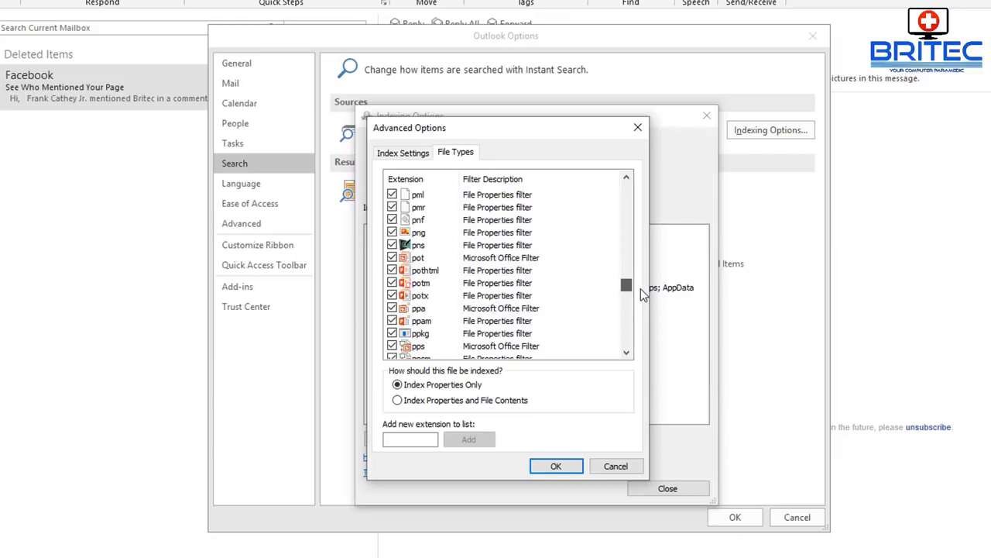
scroll(641, 288, down, 1)
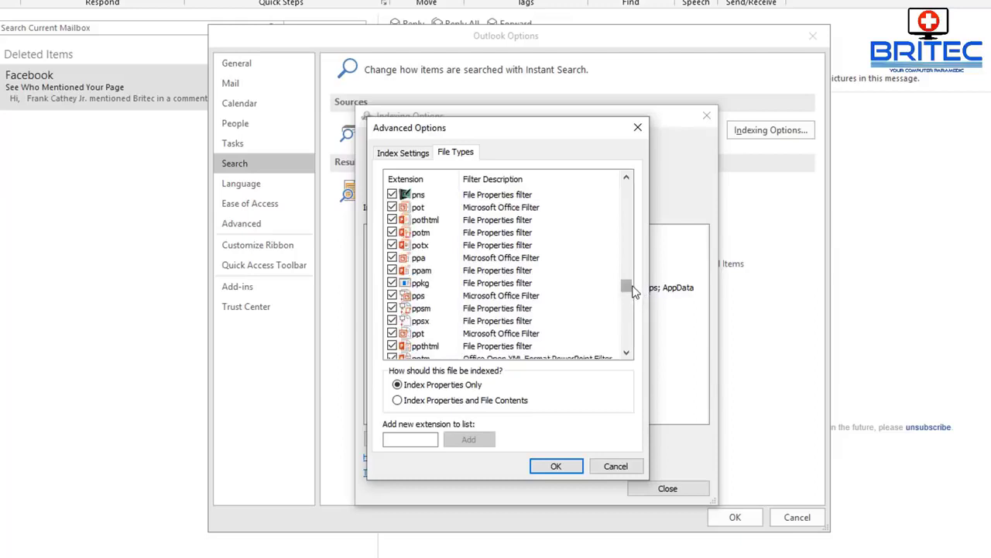
scroll(633, 288, down, 1)
scroll(633, 288, down, 2)
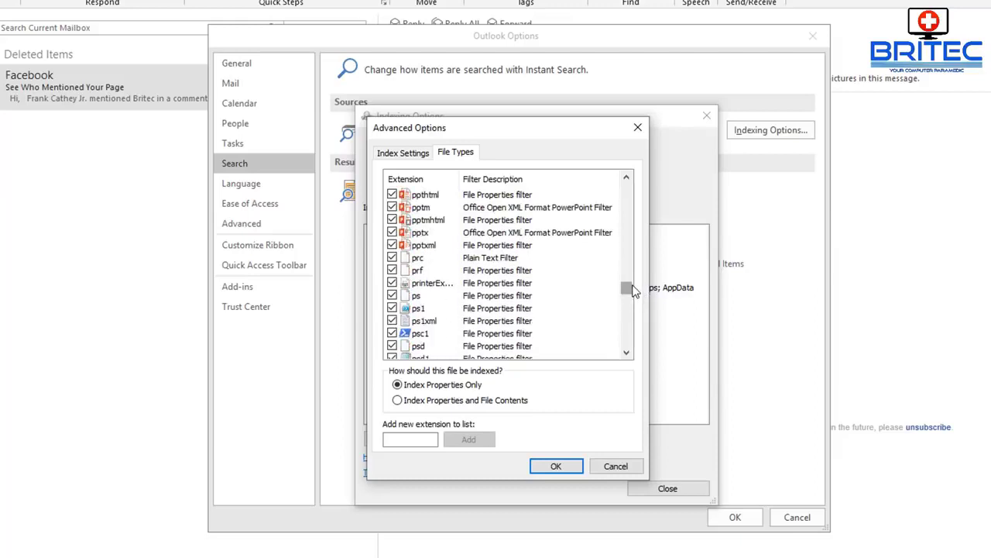
scroll(633, 288, down, 2)
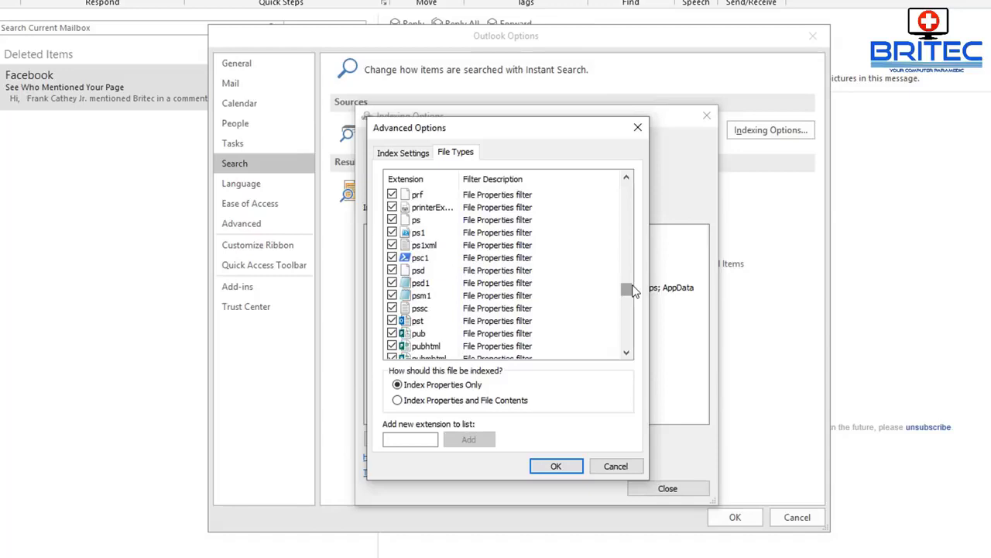
click(432, 324)
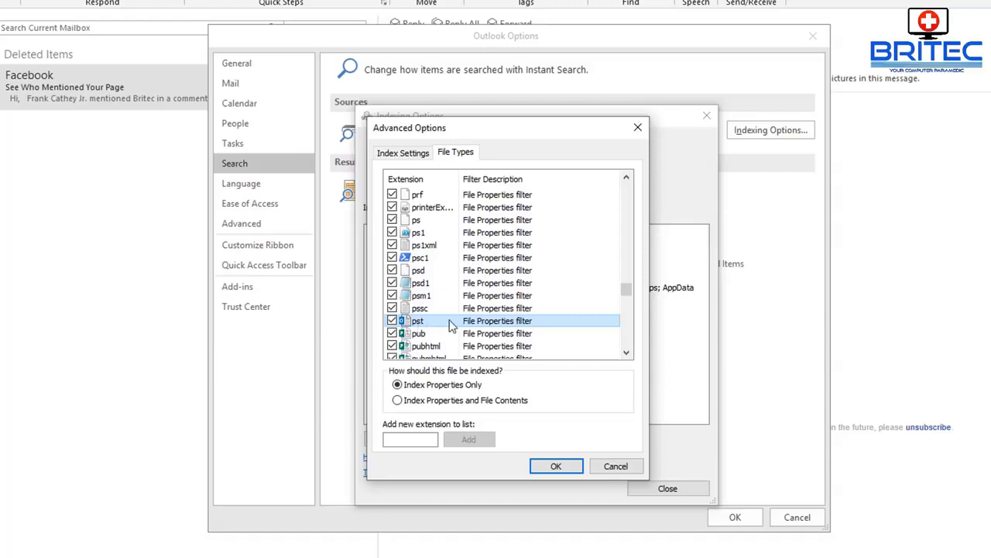
click(398, 438)
text(pst)
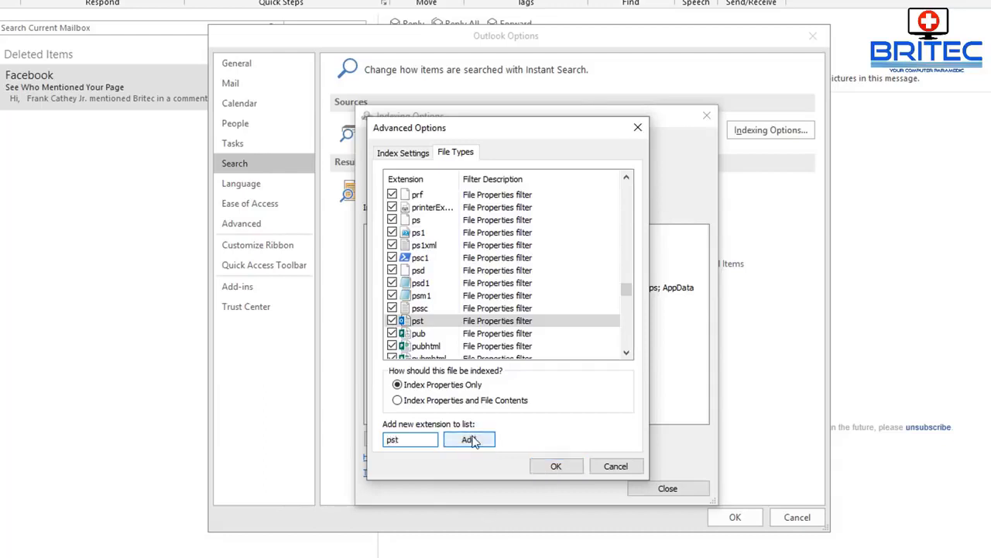
double_click(417, 440)
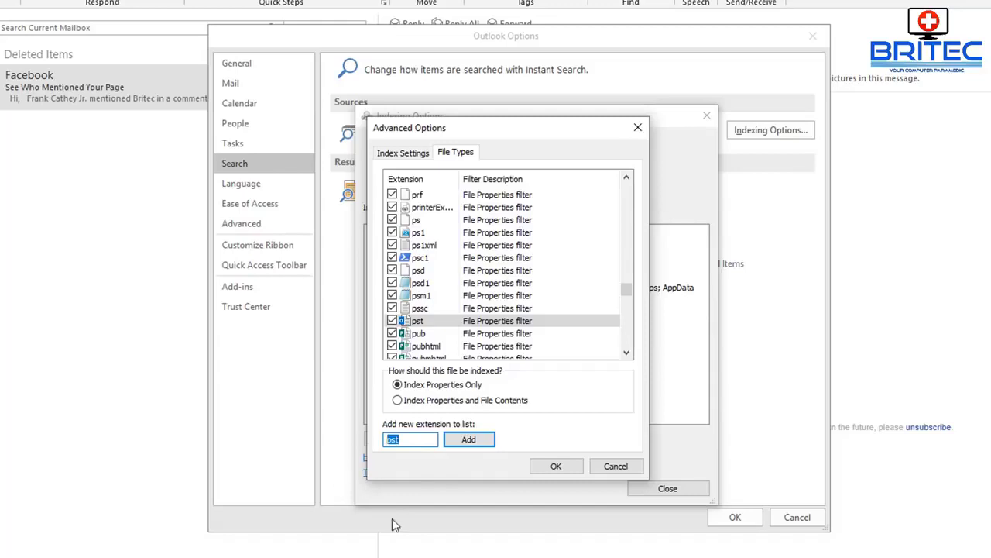
key(BackSpace)
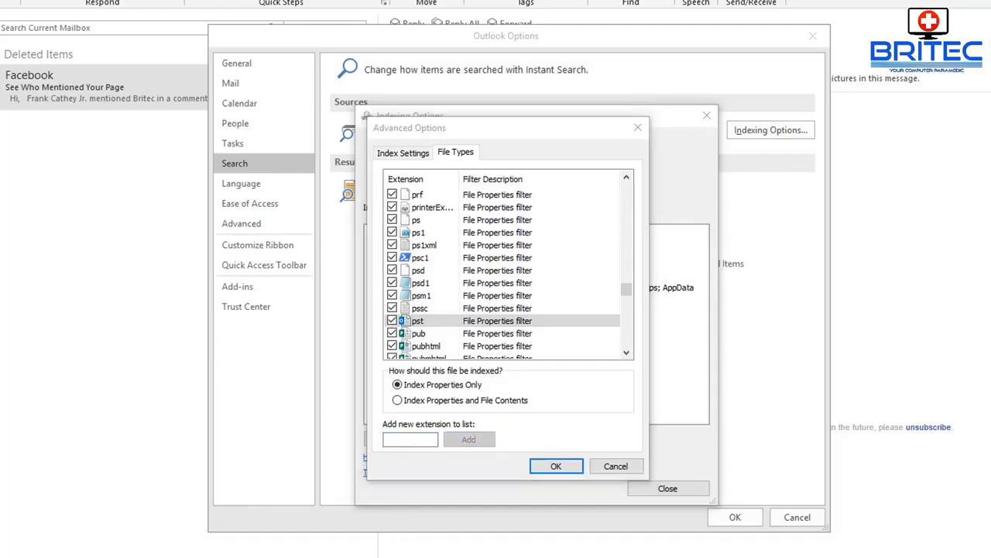
click(556, 467)
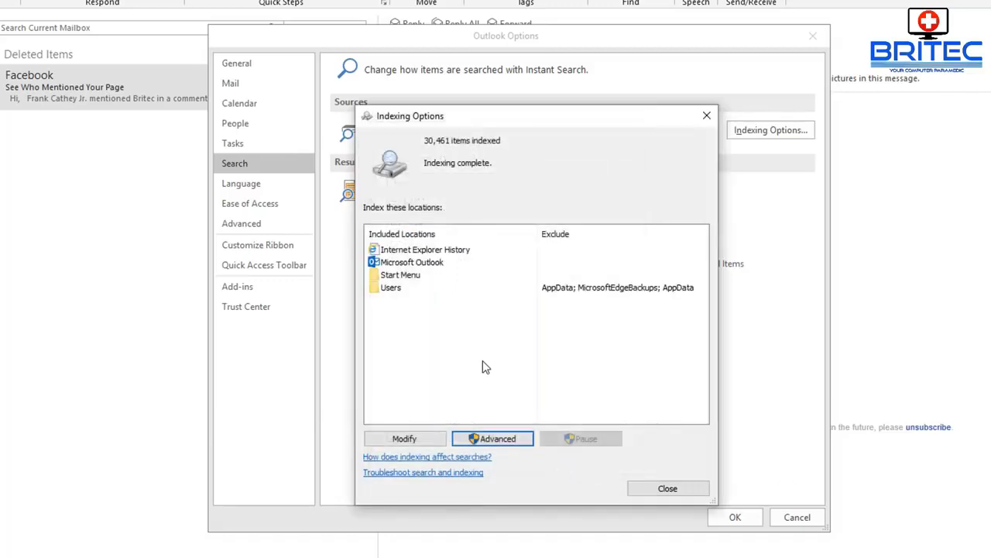
Rebuild the search index in Advanced indexing settings, then close Indexing Options and Outlook Options.
click(496, 440)
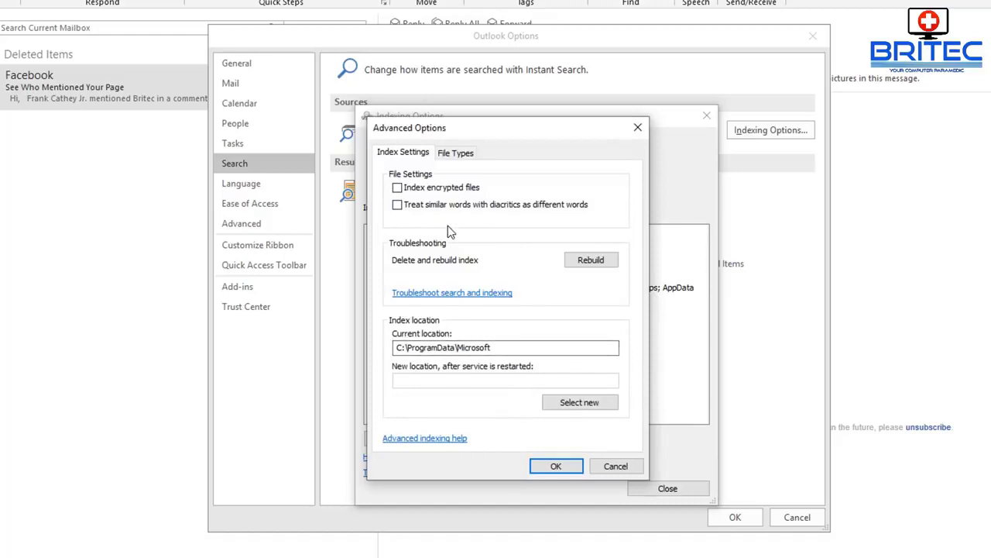
click(592, 264)
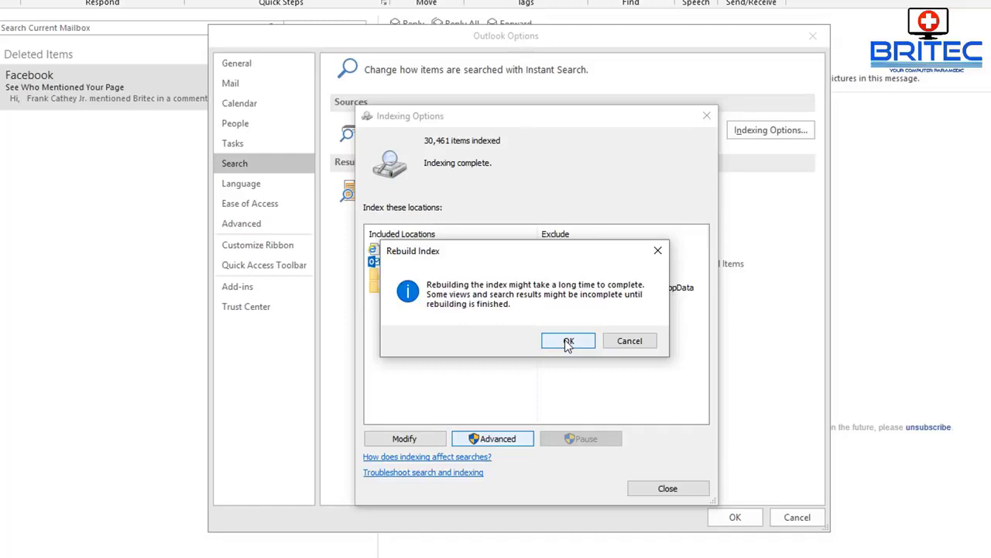
click(567, 342)
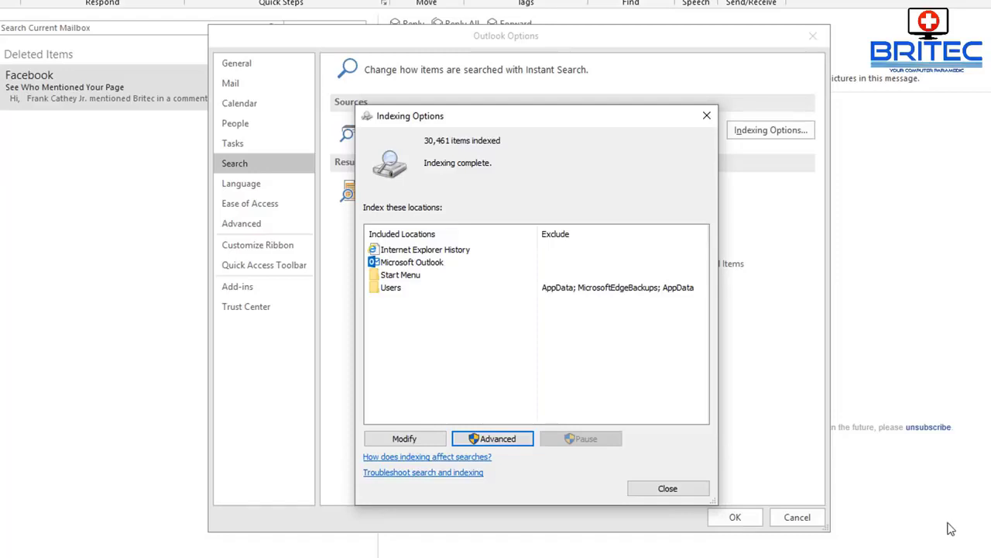
click(666, 489)
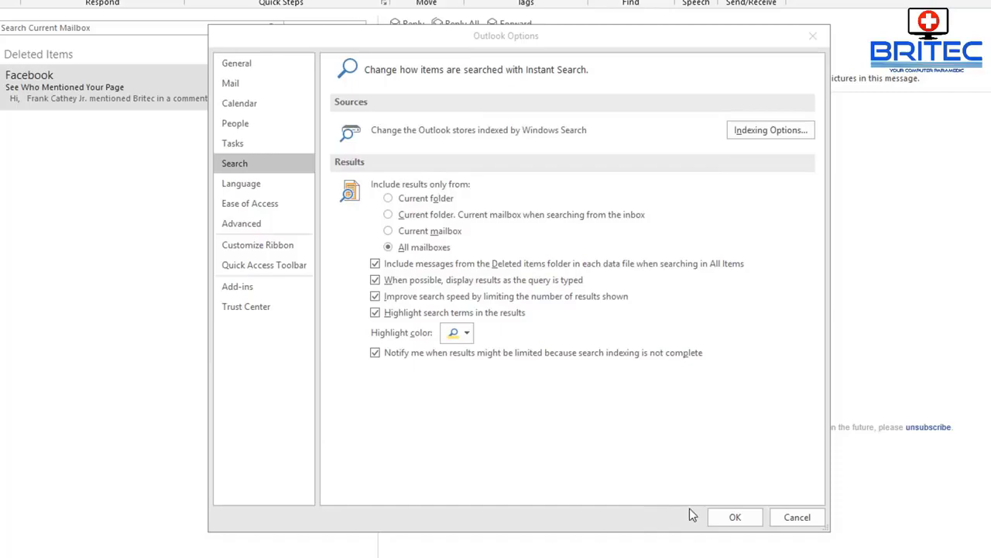
click(731, 516)
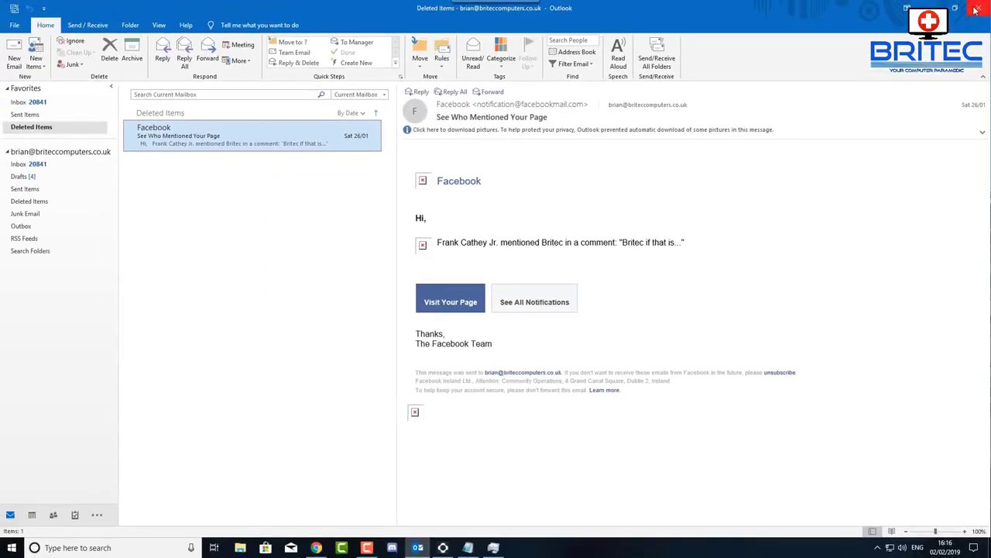
Close Outlook and open Control Panel through a 'control panel' Windows search.
click(976, 9)
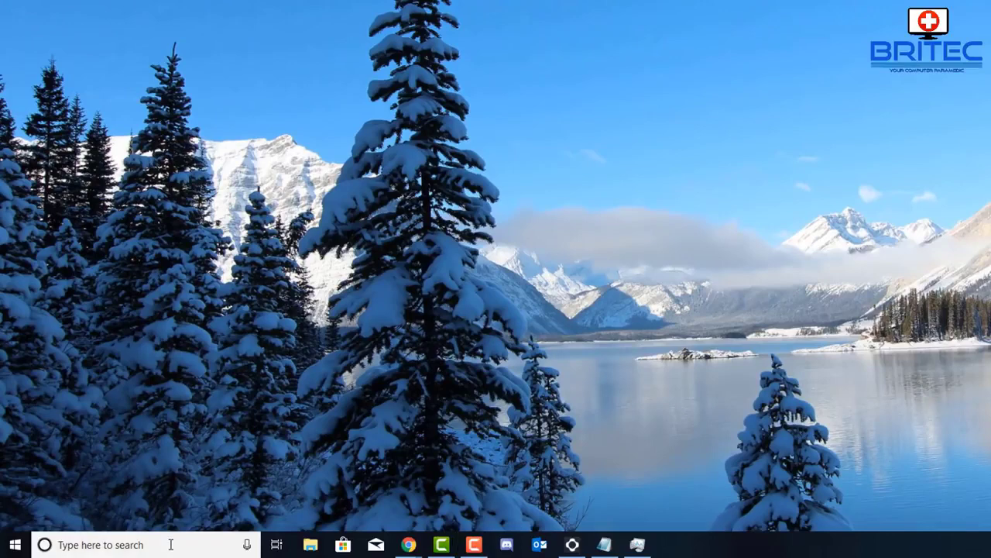
click(170, 544)
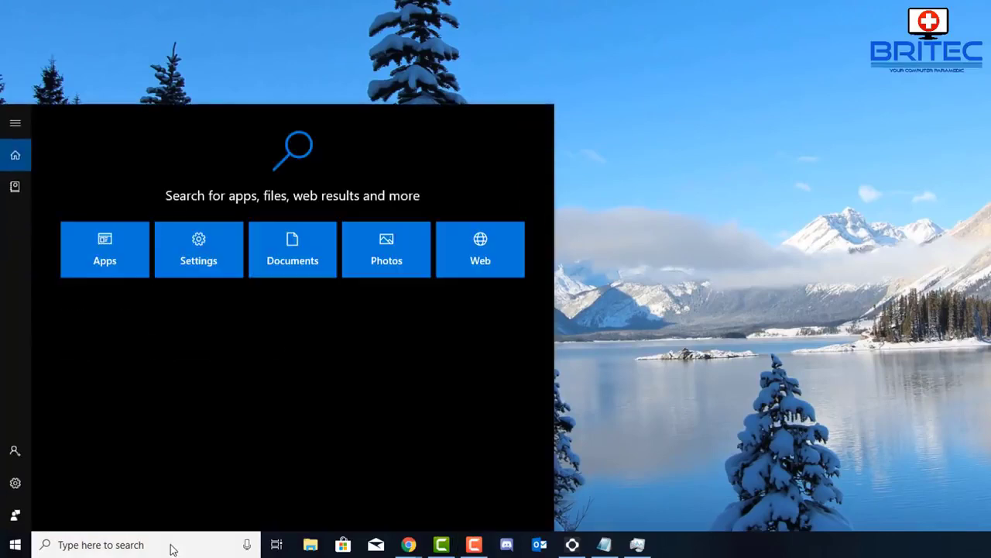
text(control)
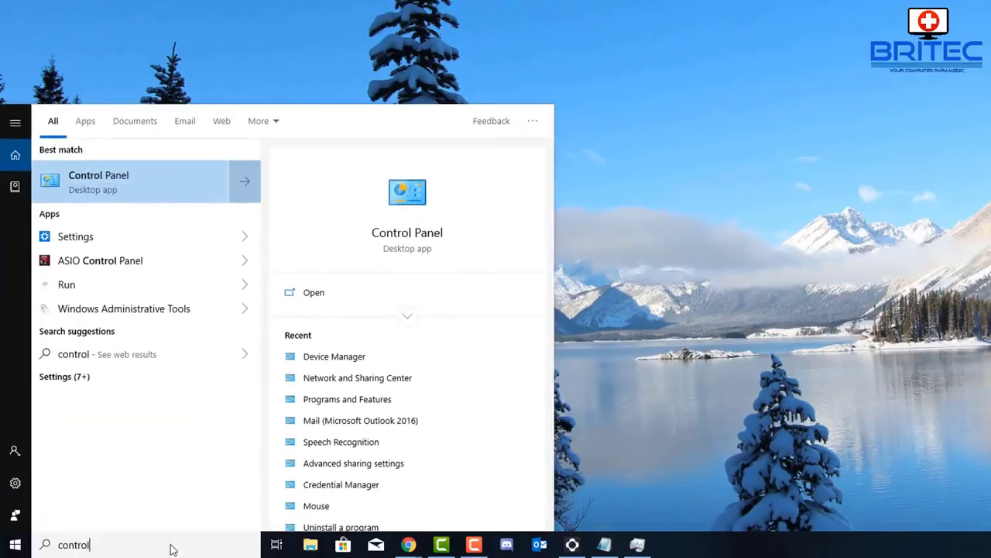
text( panel)
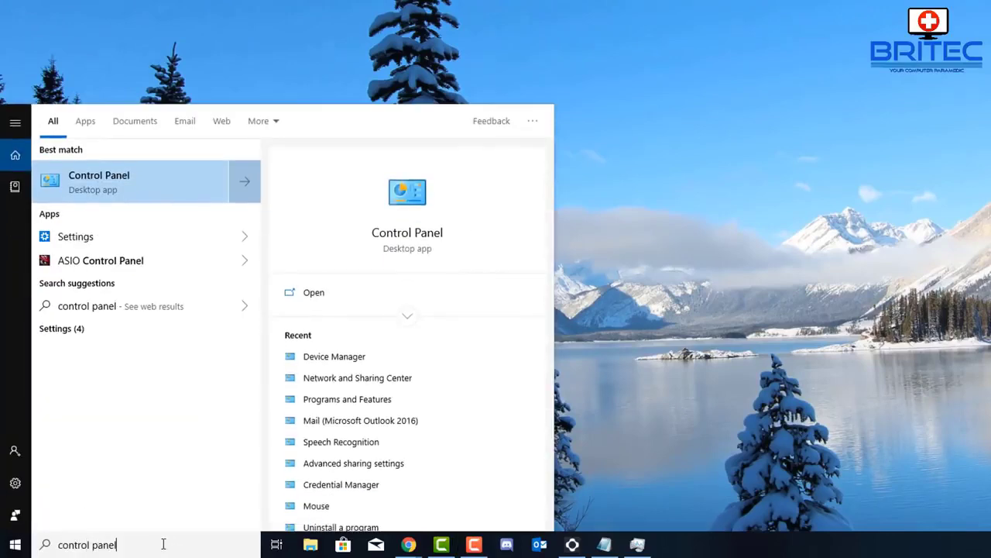
click(118, 172)
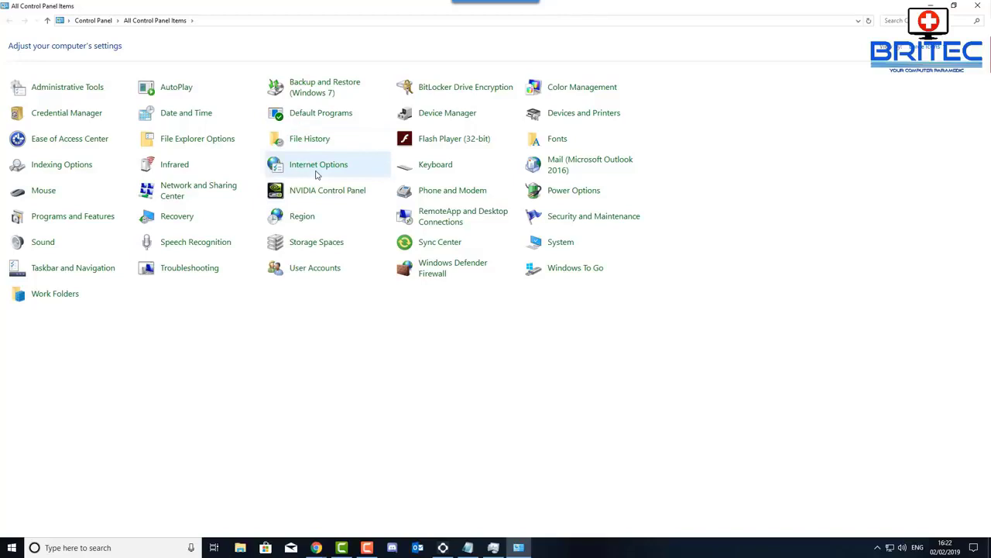
In Programs and Features, request a Quick Repair of Microsoft Office Professional Plus 2019.
click(85, 216)
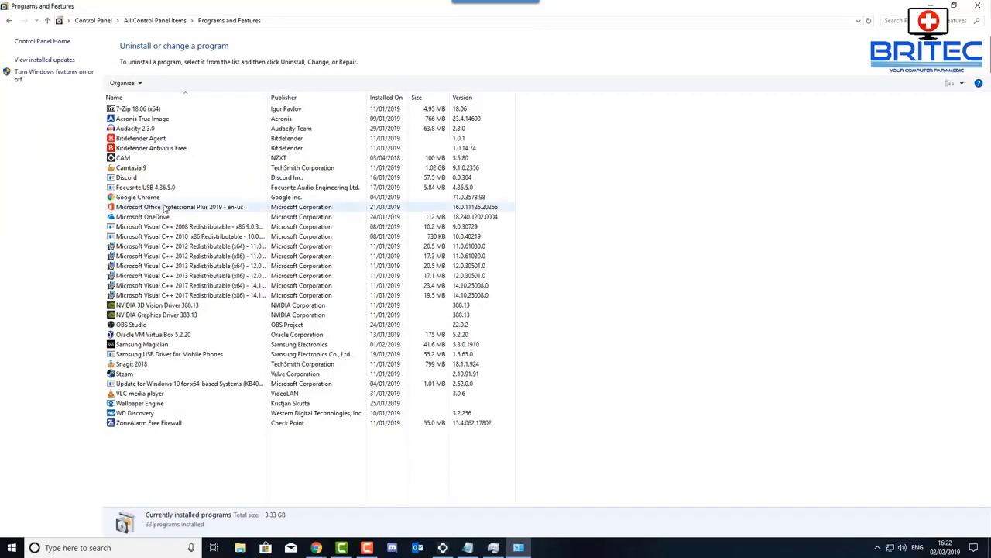
click(164, 207)
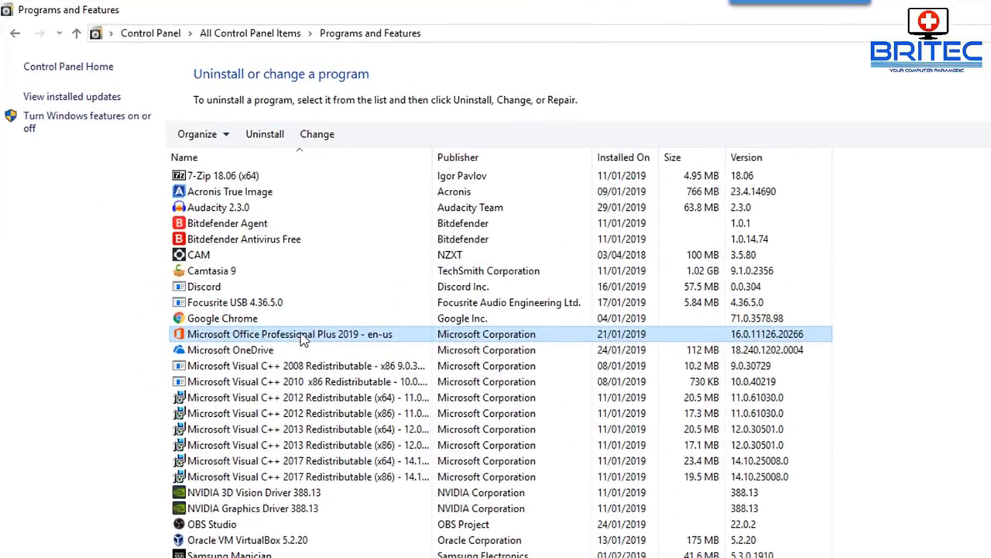
click(331, 137)
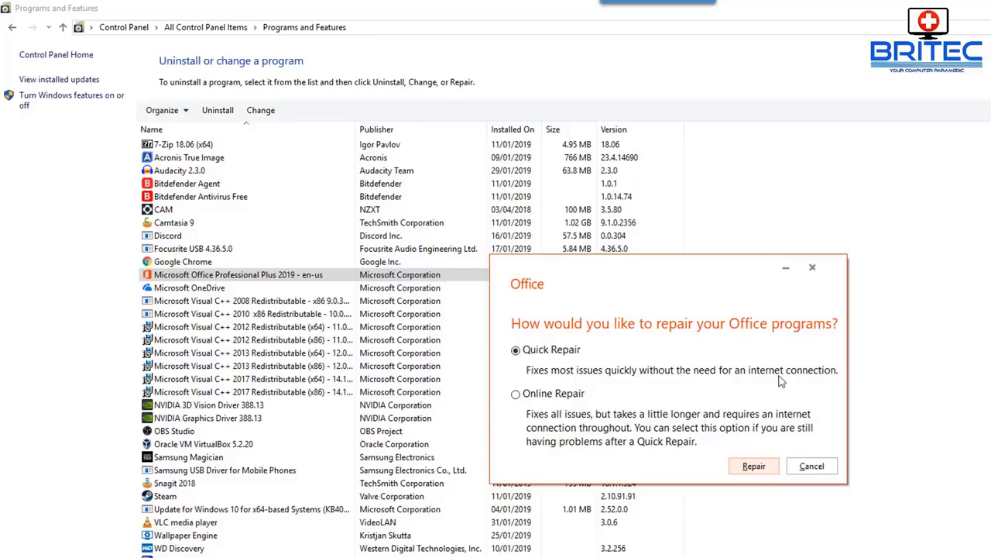
click(515, 395)
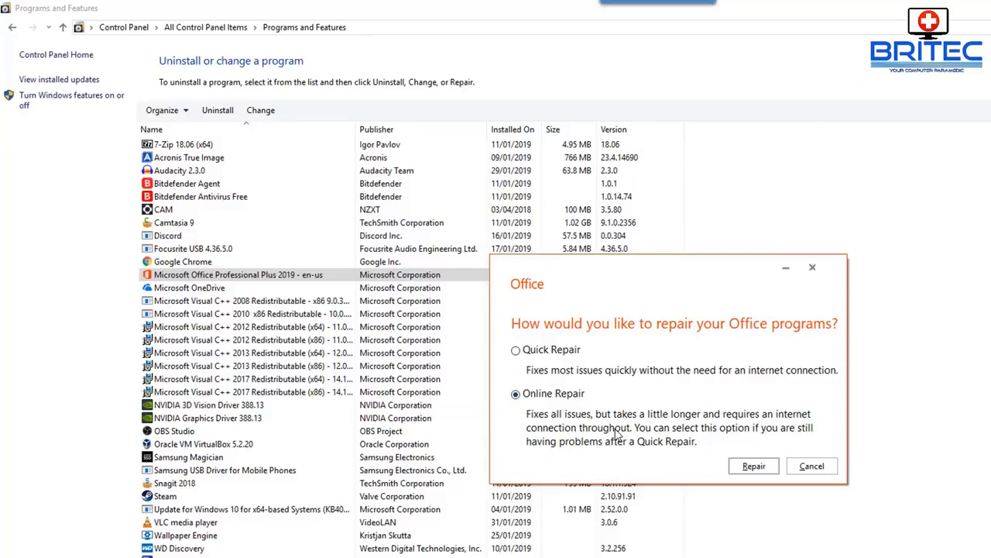
click(517, 353)
click(819, 471)
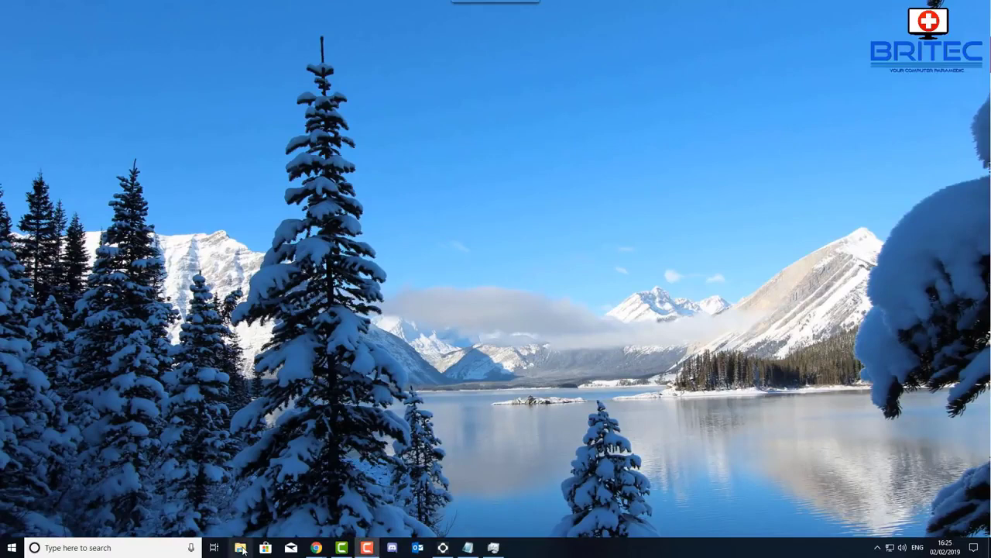
Open File Explorer at C:\Program Files\Microsoft Office\root\Office16.
click(241, 548)
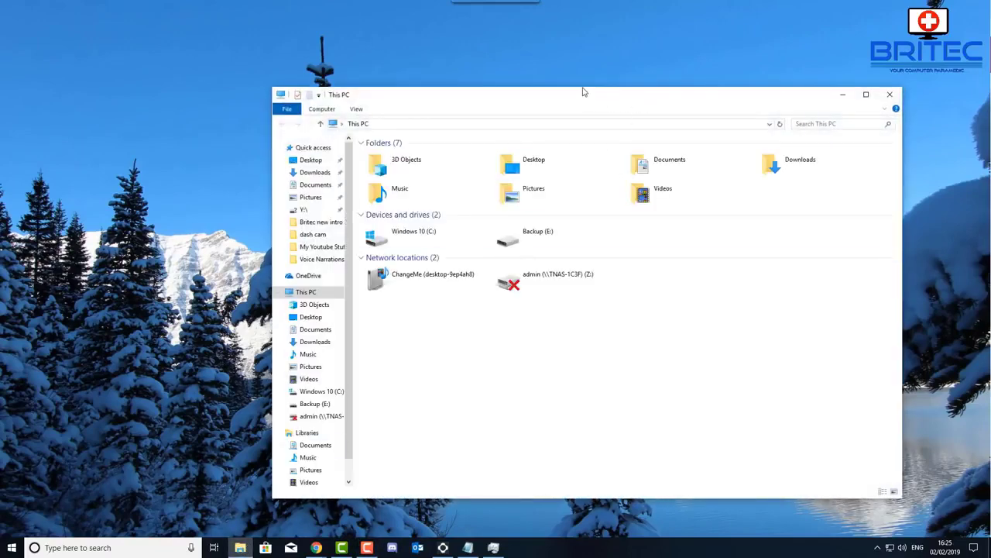
drag(625, 104, 565, 82)
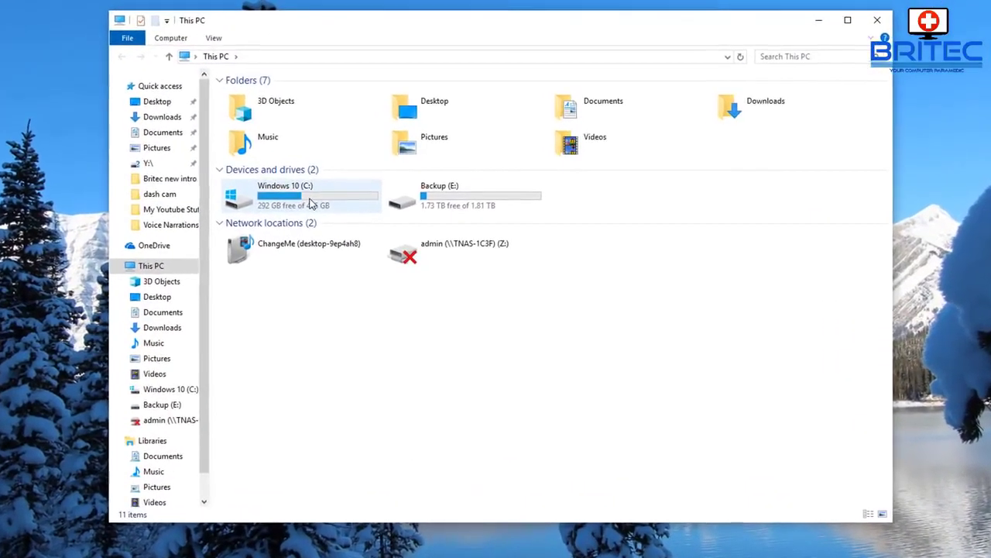
double_click(309, 204)
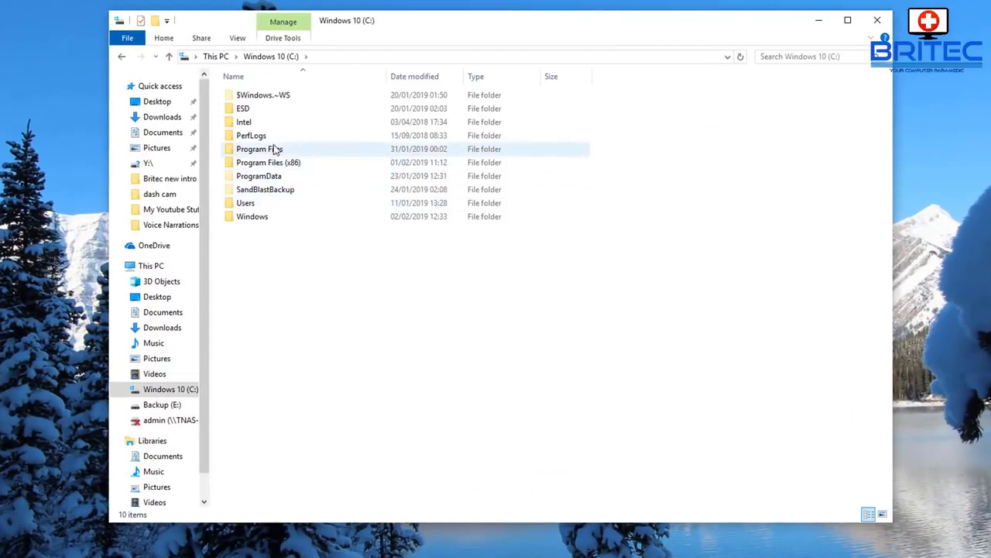
click(275, 149)
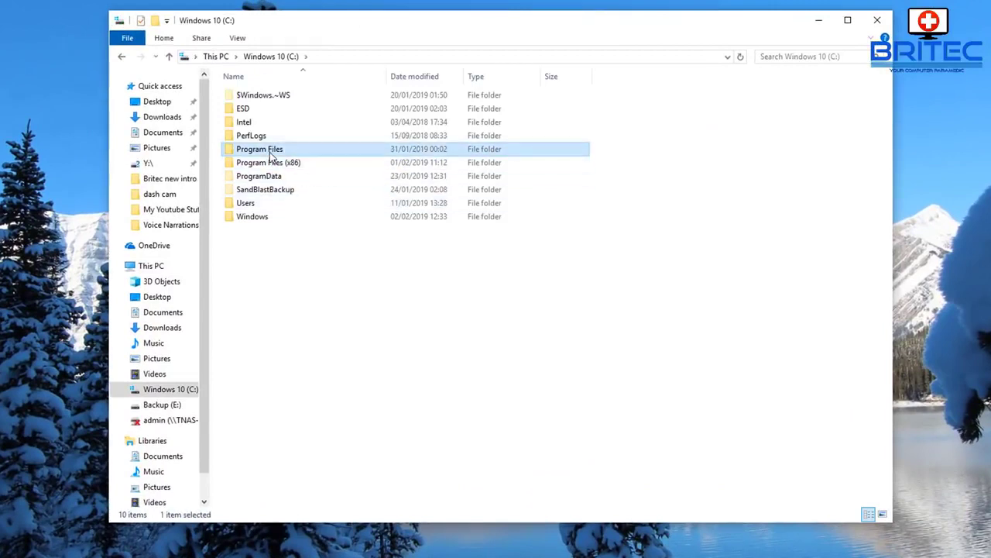
double_click(271, 152)
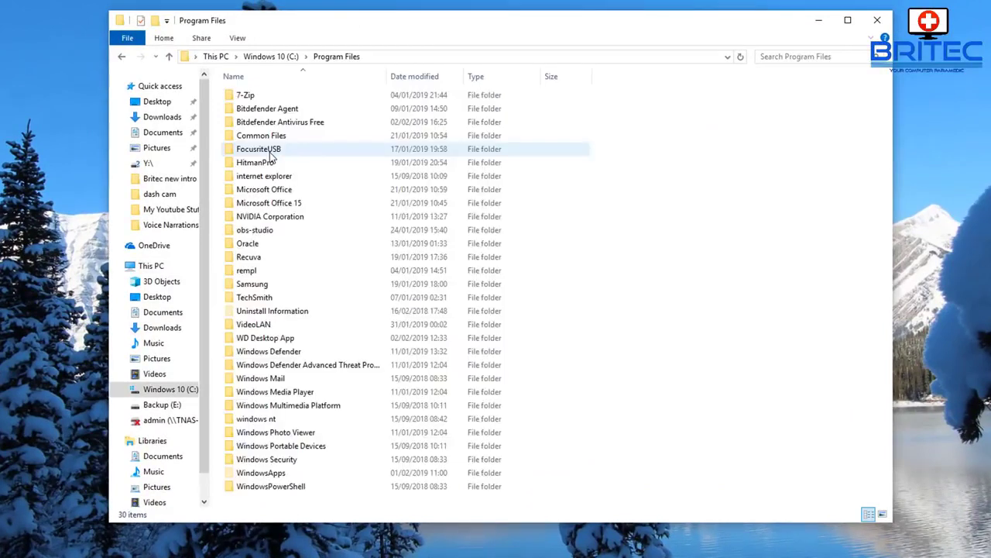
click(275, 192)
double_click(275, 192)
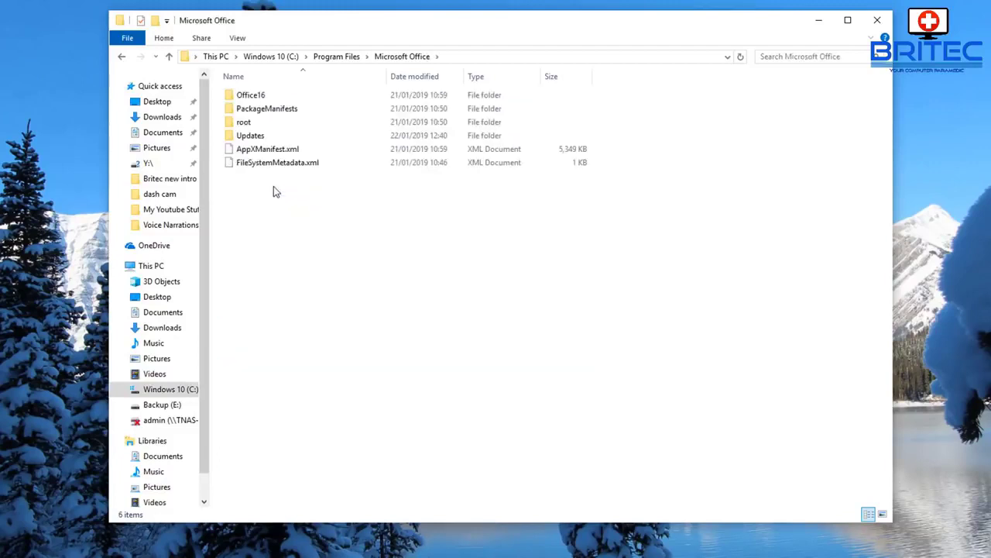
click(249, 129)
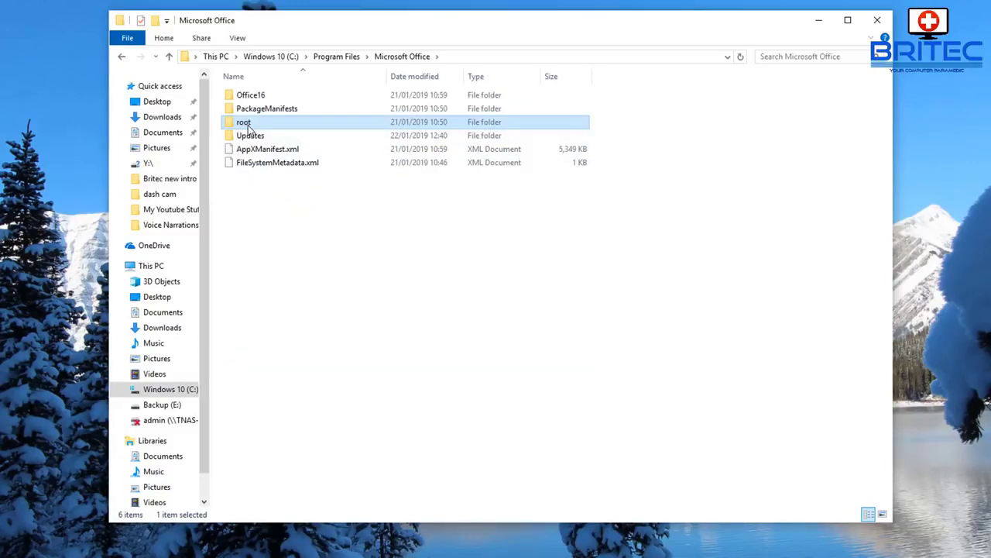
double_click(249, 130)
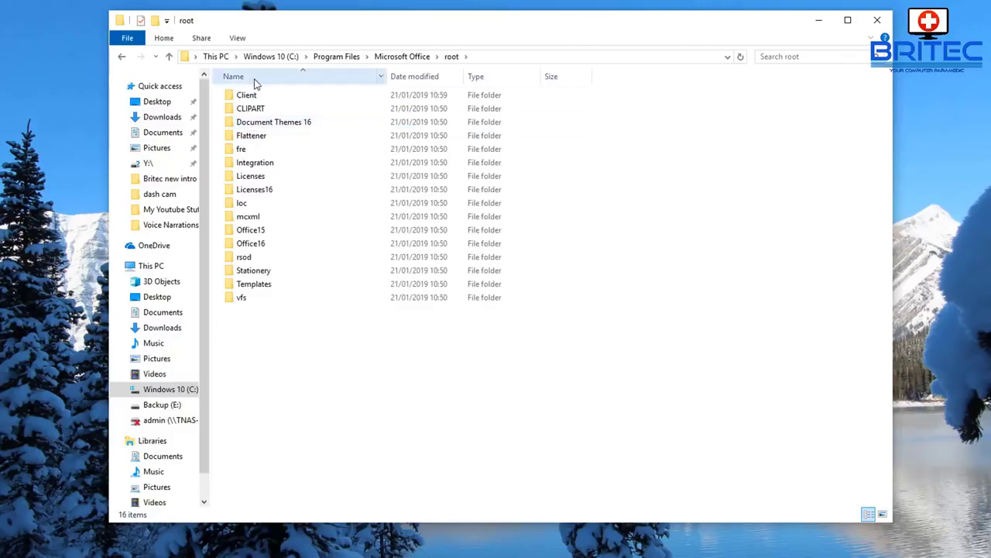
double_click(248, 245)
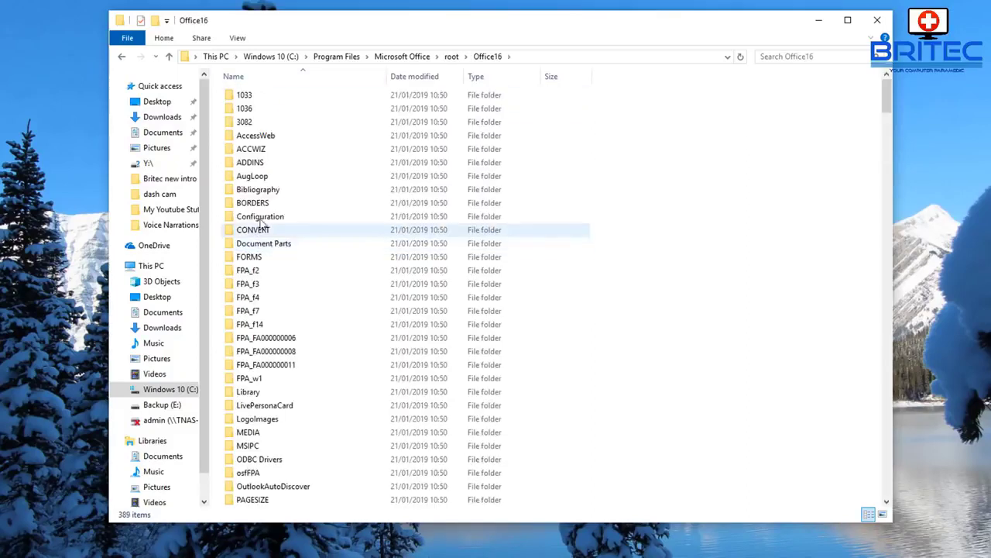
Scroll down the Office16 folder and select SCANPST.EXE.
scroll(309, 271, down, 3)
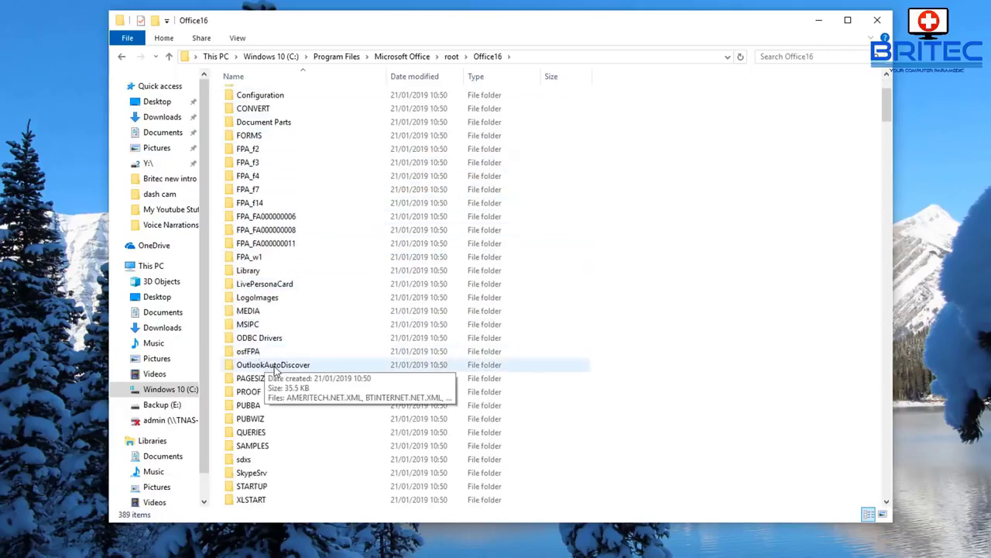
scroll(356, 341, down, 5)
scroll(368, 367, down, 2)
scroll(590, 351, down, 1)
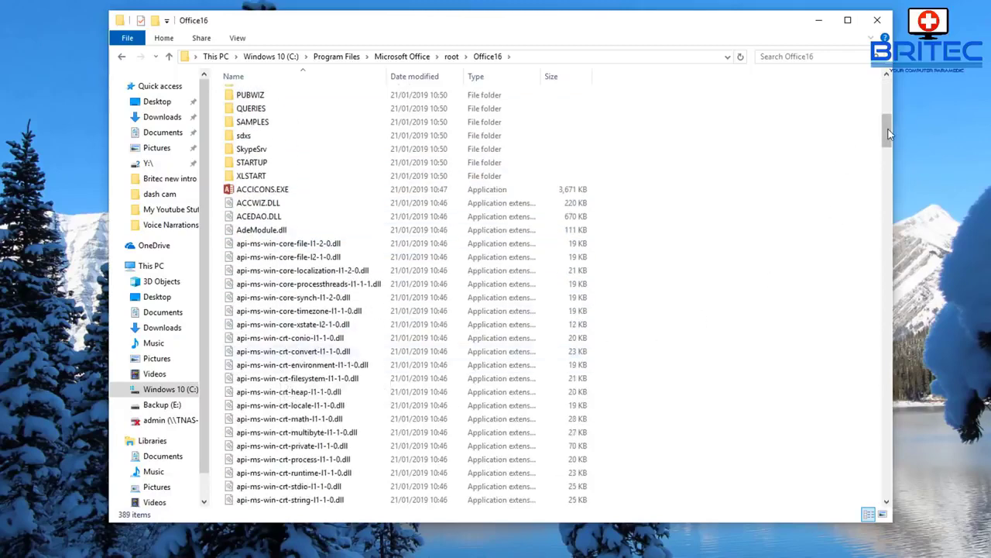
drag(889, 130, 873, 443)
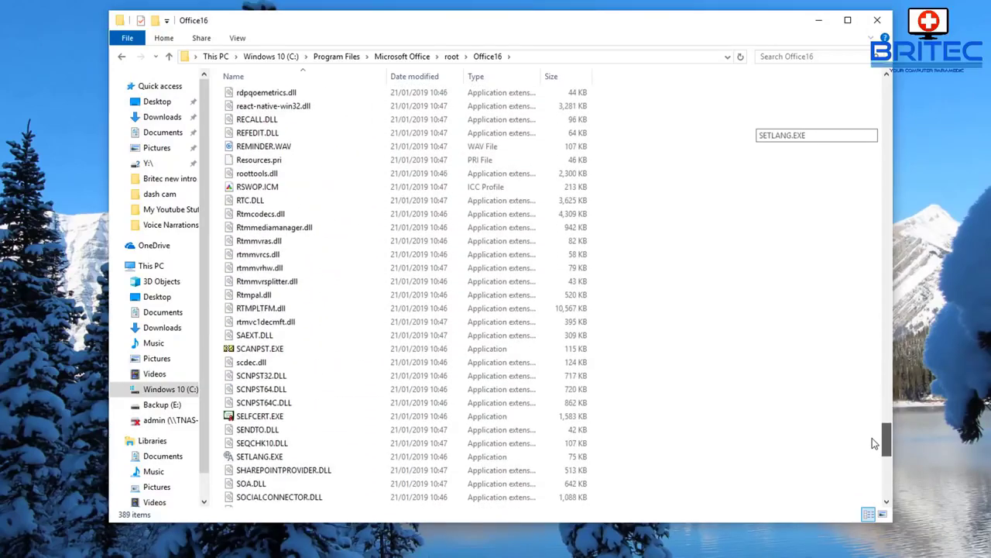
click(255, 355)
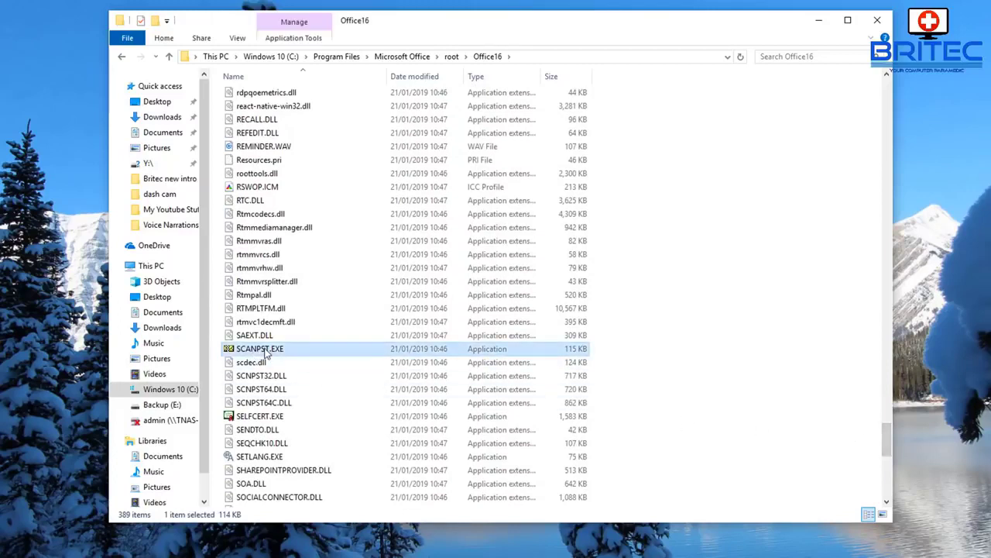
Run SCANPST.EXE as administrator, load the Outlook .pst data file, then close the tool.
right_click(265, 353)
click(332, 90)
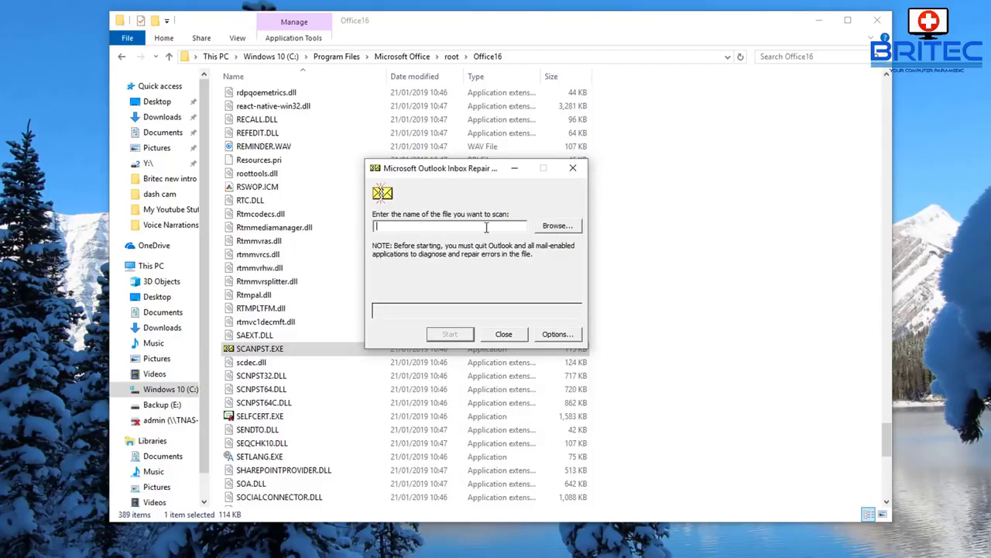
click(553, 227)
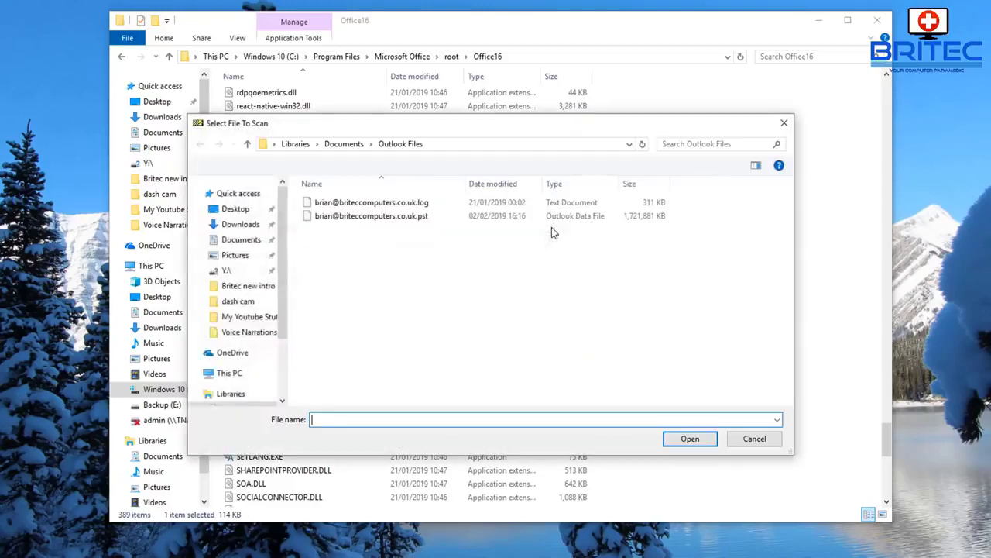
click(360, 220)
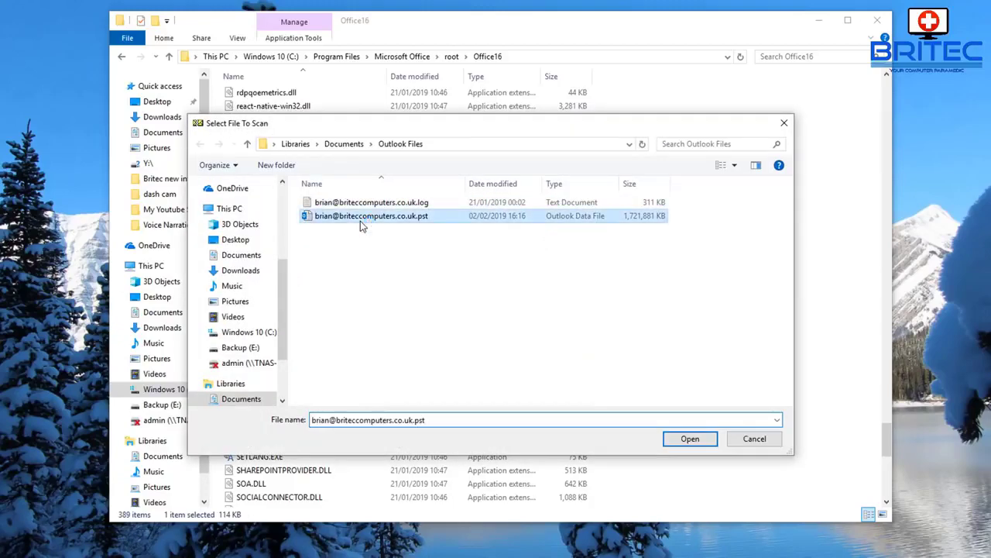
click(688, 442)
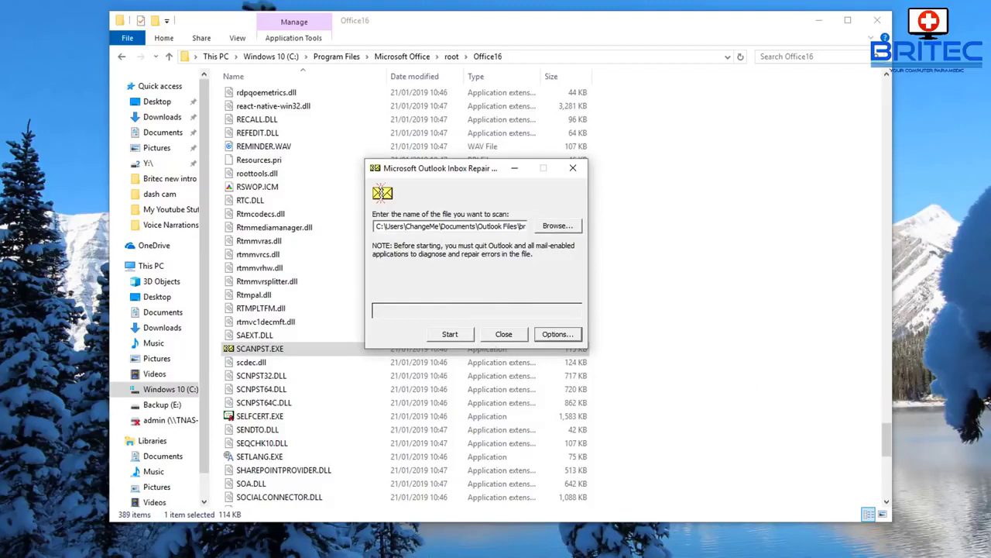
click(573, 168)
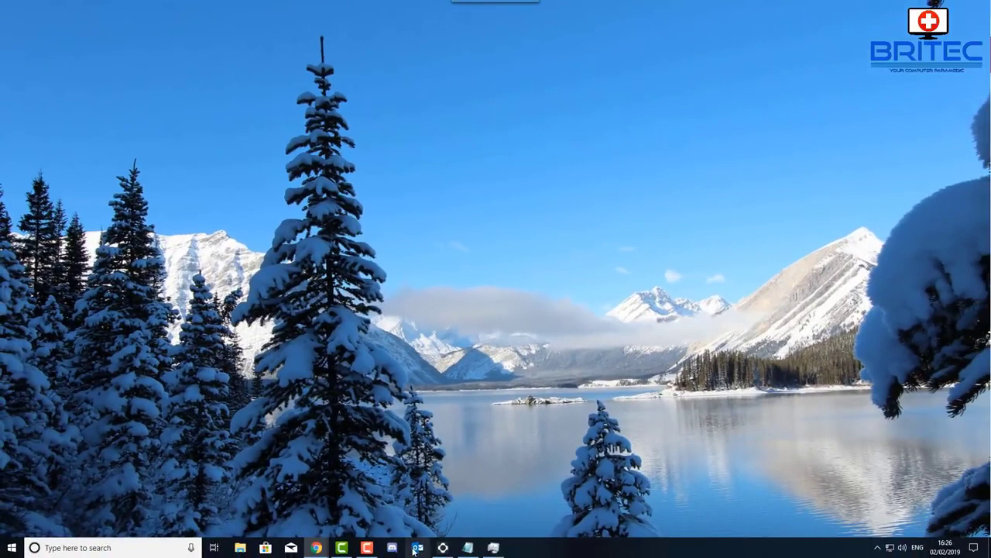
Open Outlook's Account Settings, select the POP/SMTP email account, then close the dialog.
click(416, 548)
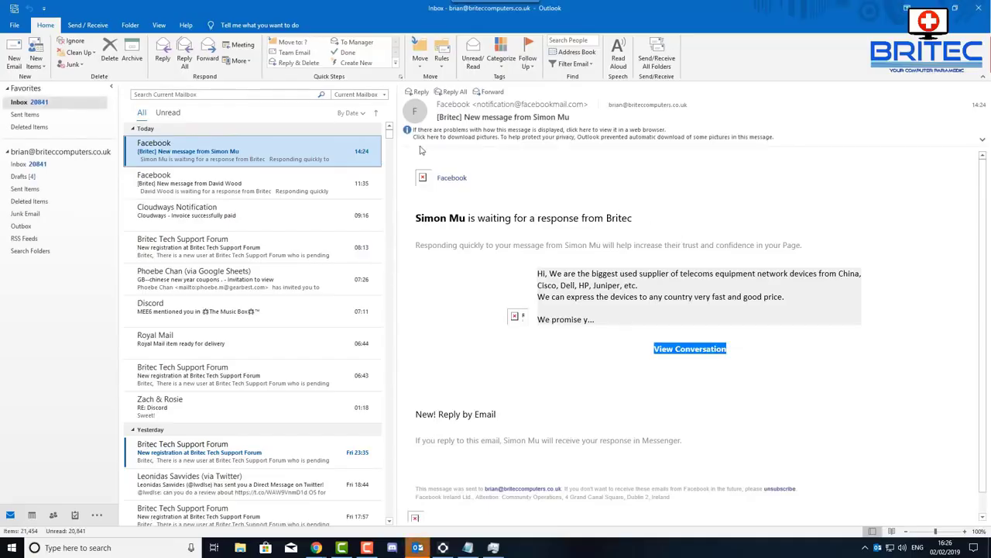
click(16, 25)
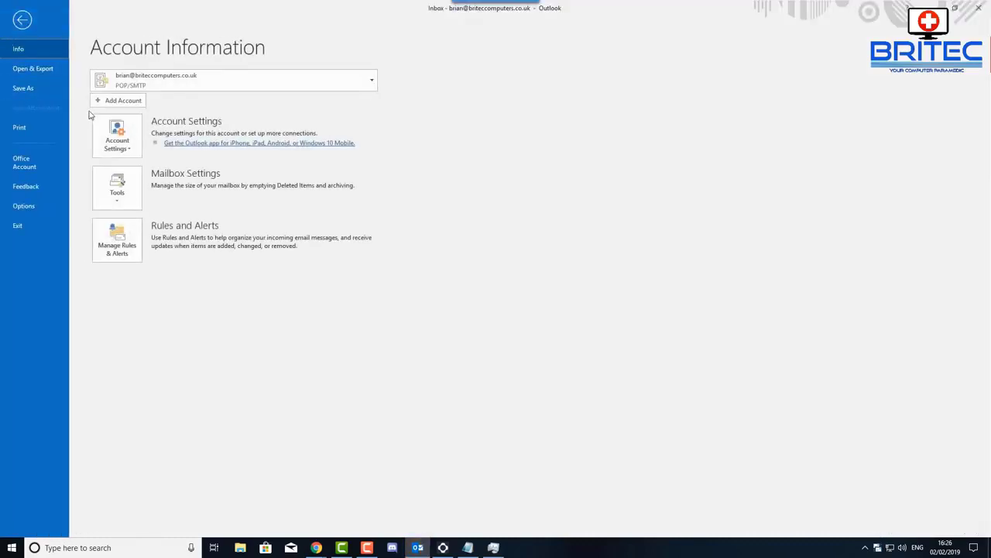
click(112, 138)
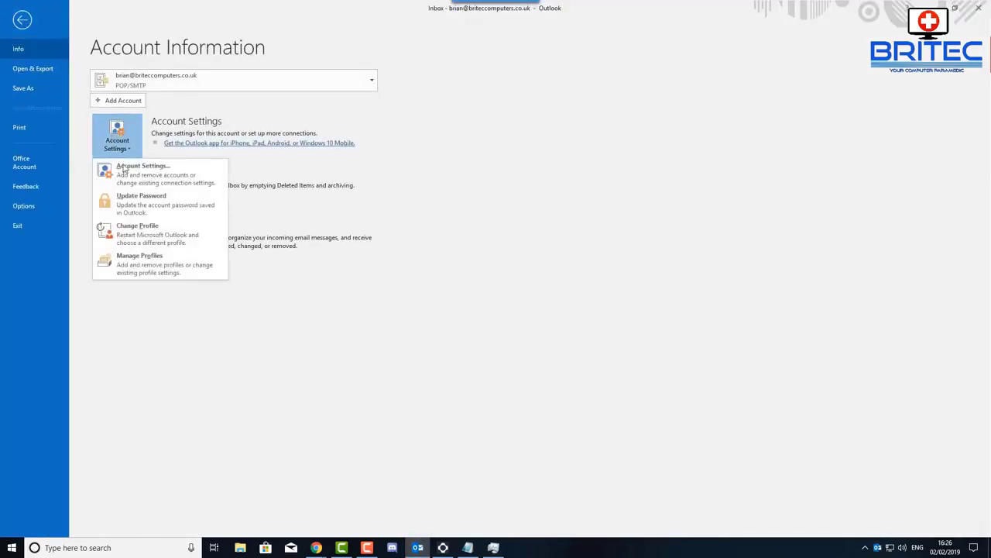
click(124, 169)
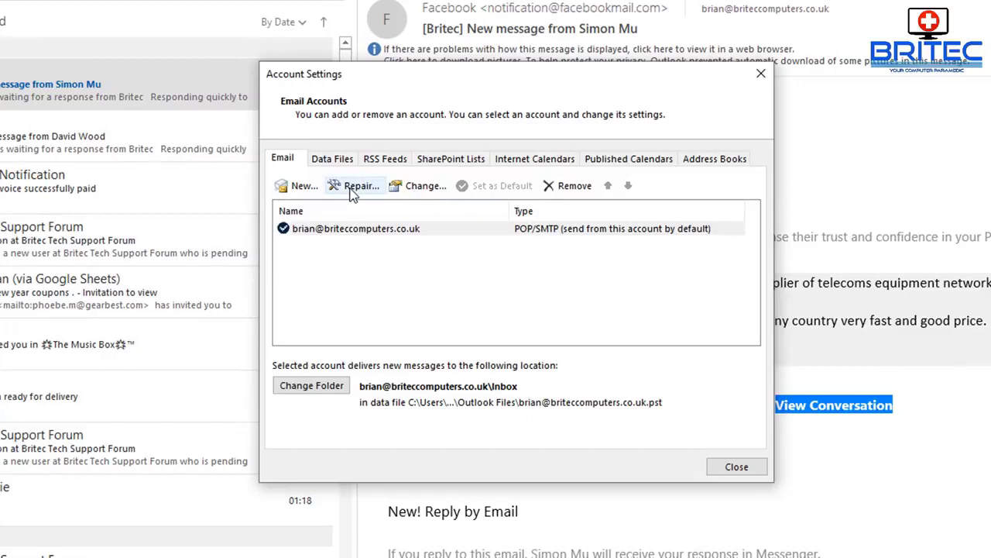
click(345, 230)
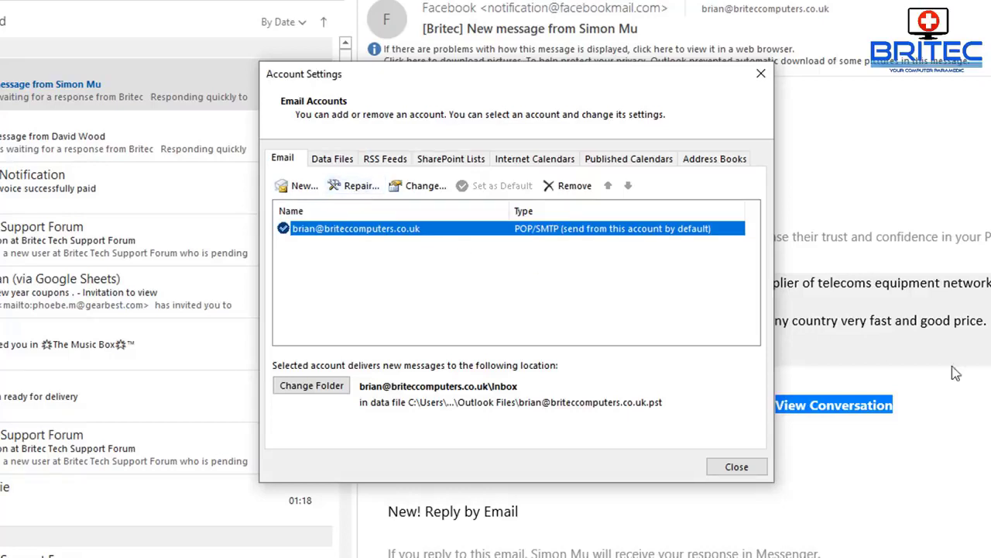
click(748, 468)
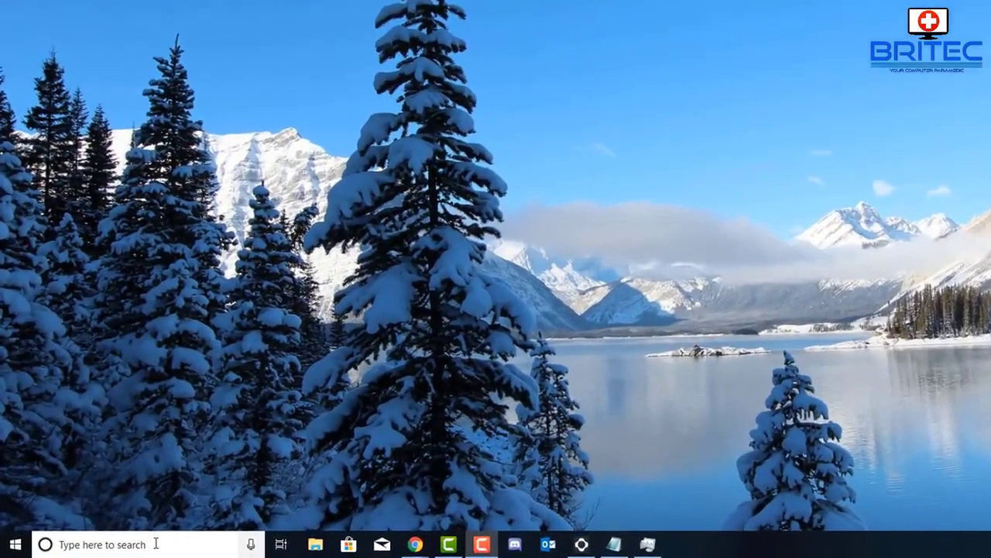
Launch the Local Group Policy Editor from a 'gpedit' search and widen its tree pane.
click(120, 546)
text(gp)
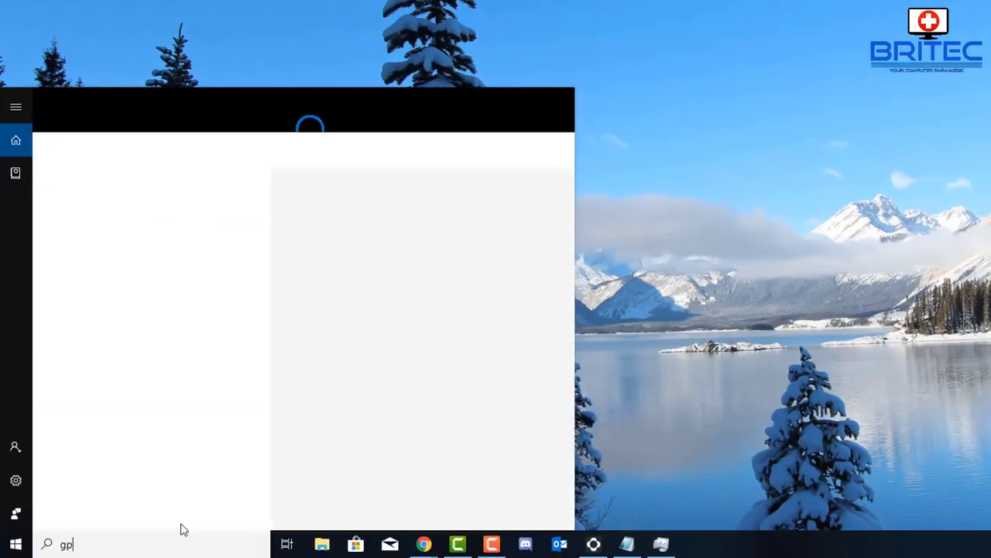
text(edit)
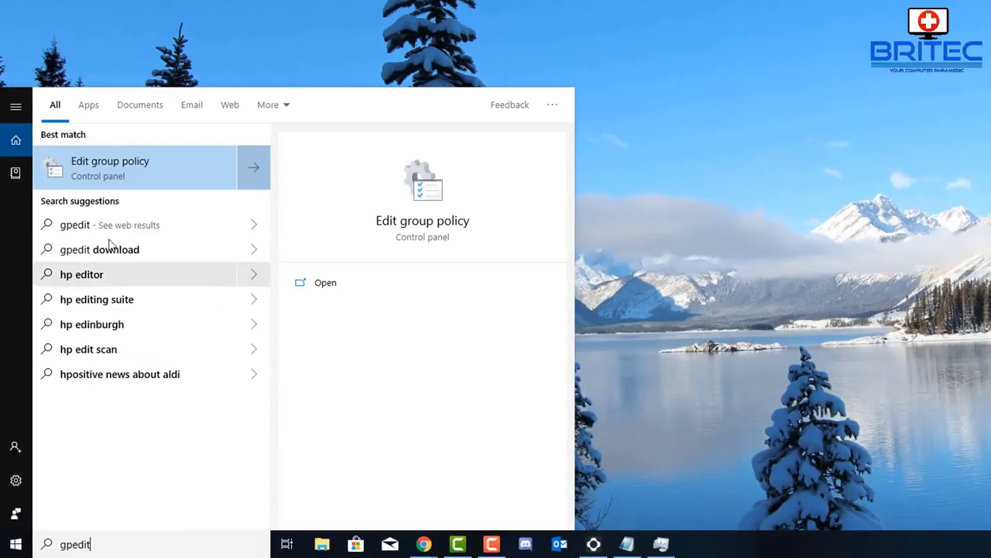
click(123, 171)
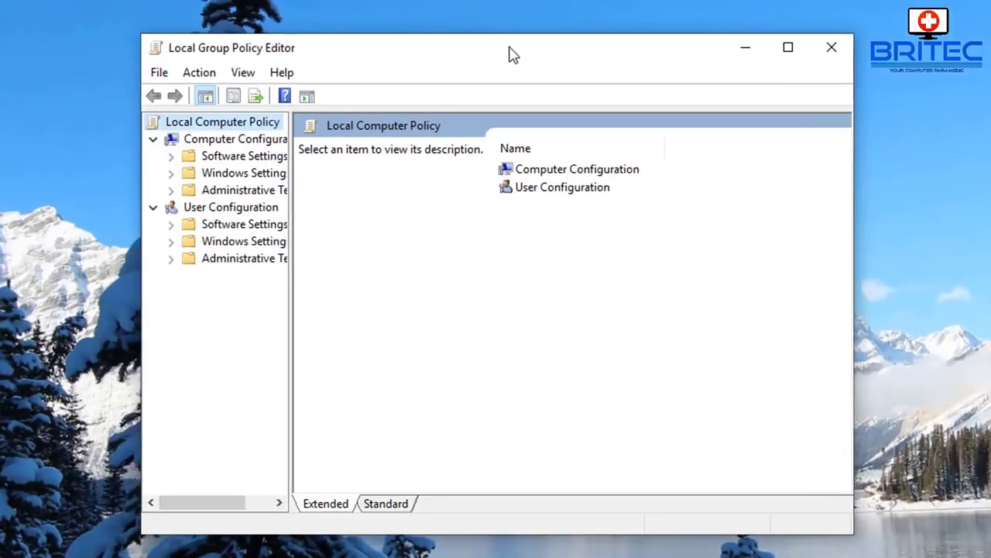
drag(509, 55, 480, 53)
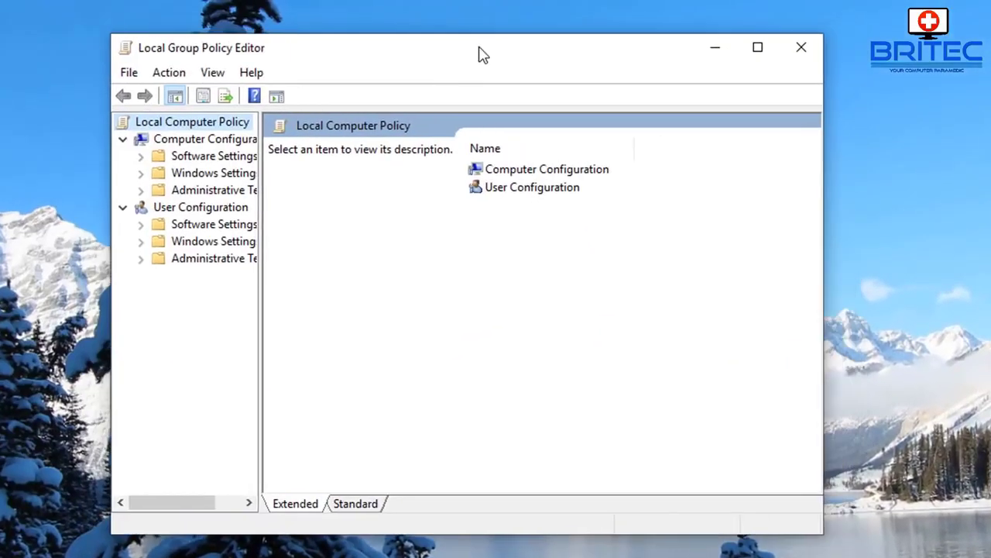
drag(260, 277, 328, 287)
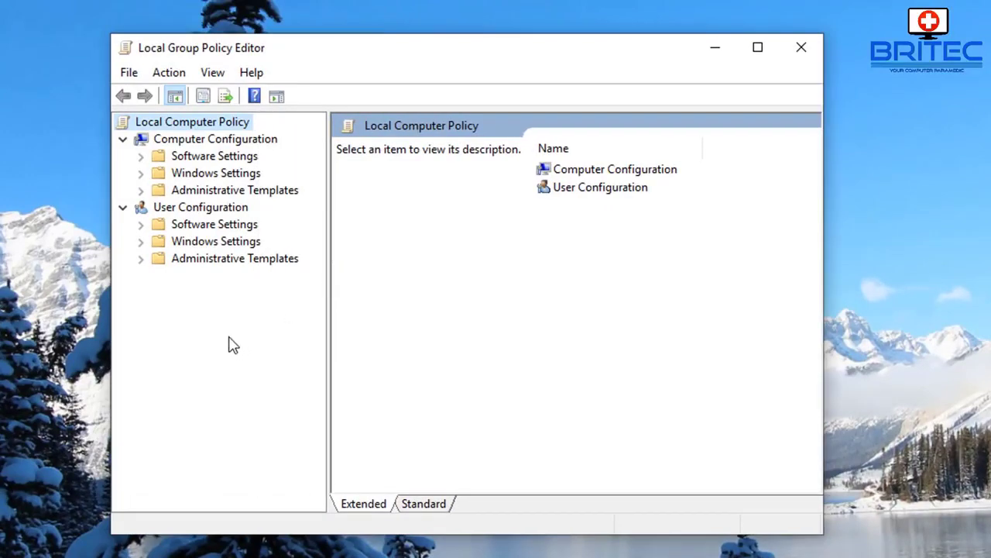
Expand User Configuration > Administrative Templates > Windows Components and show its Search policies.
click(221, 213)
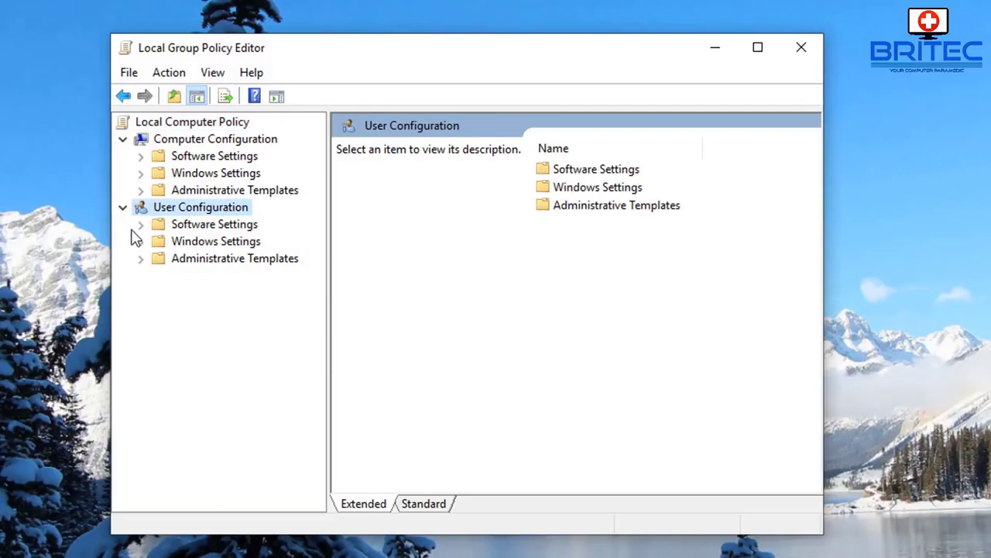
click(140, 258)
click(191, 262)
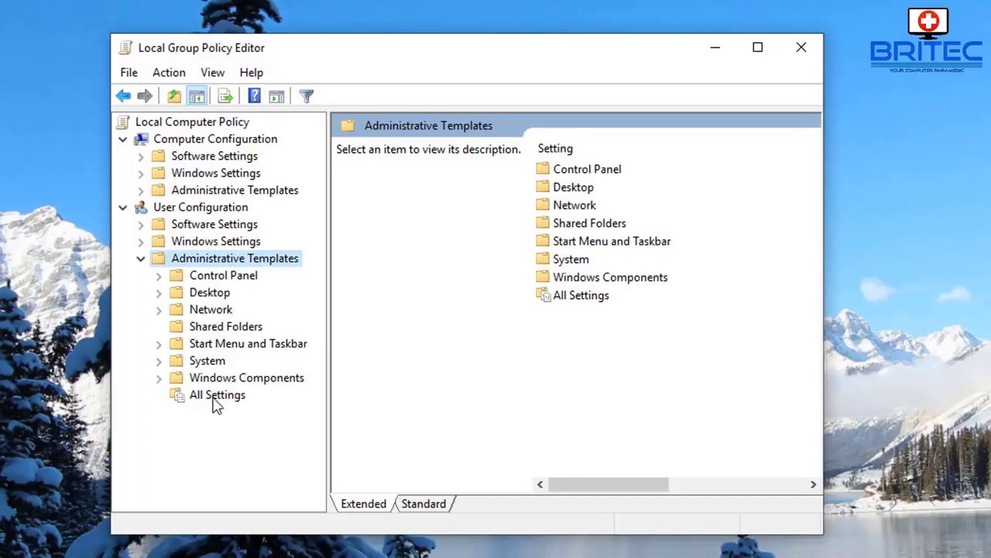
click(186, 378)
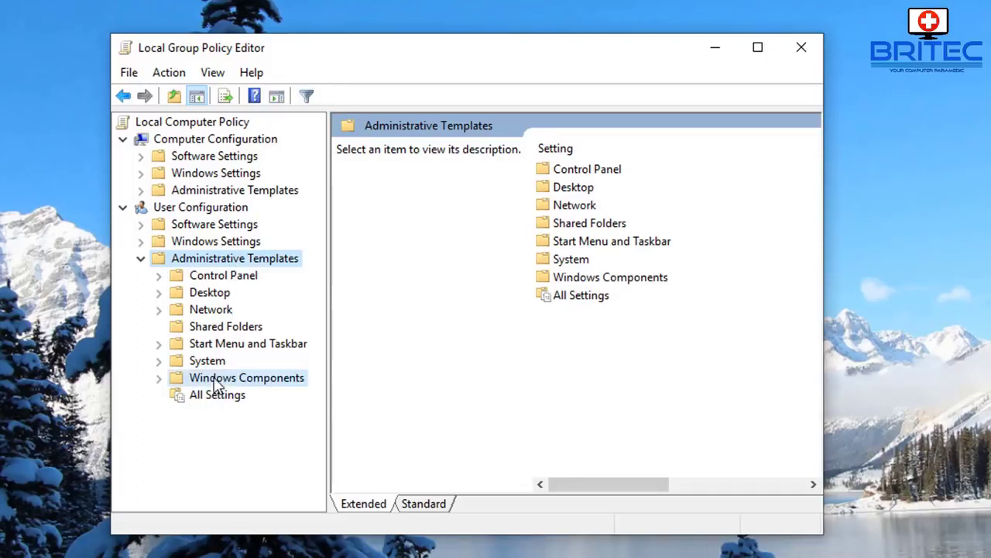
click(159, 378)
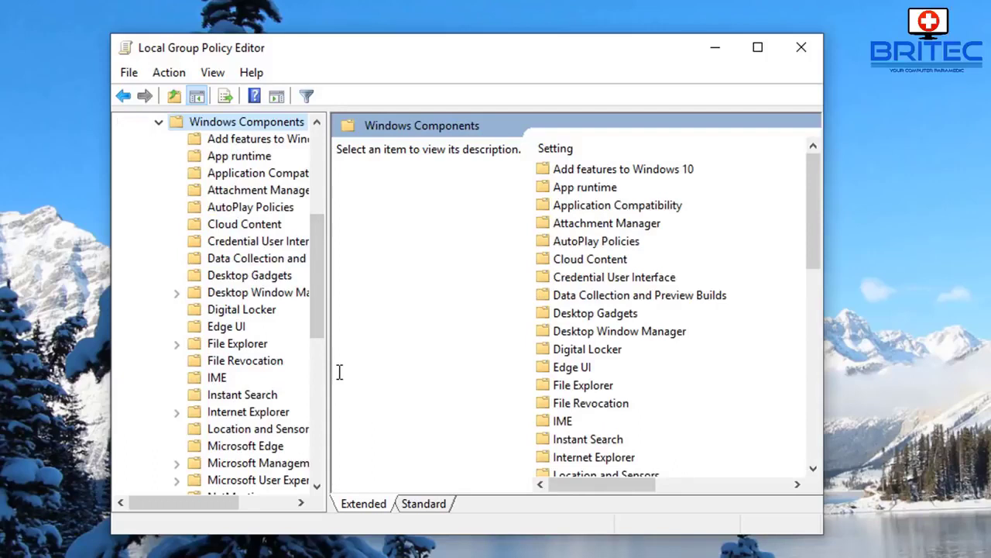
drag(314, 306, 321, 387)
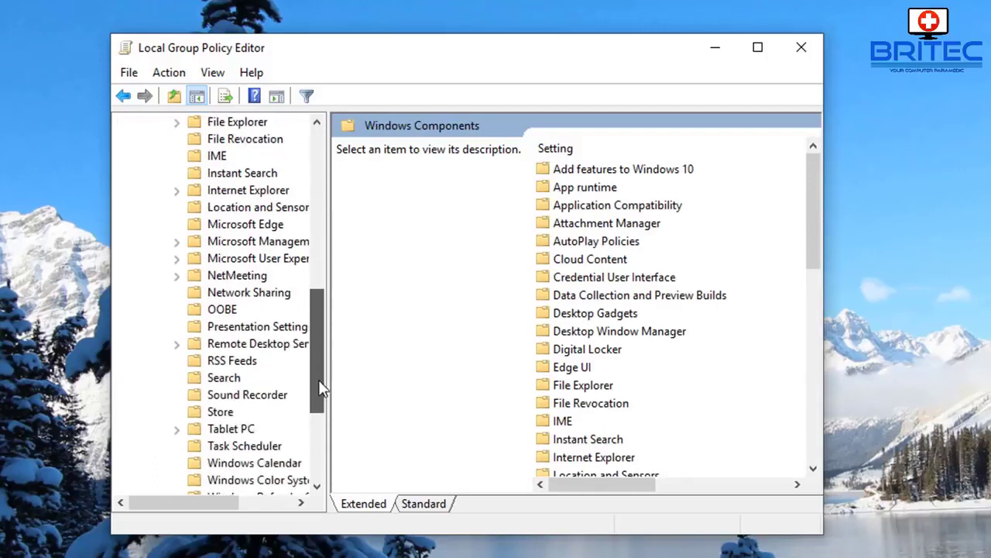
scroll(322, 389, down, 1)
scroll(321, 389, down, 1)
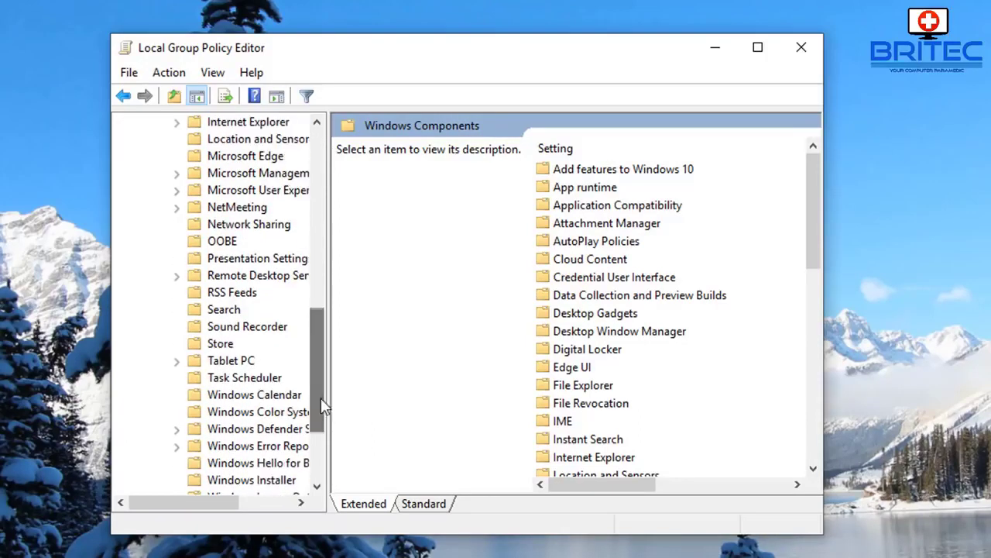
click(224, 310)
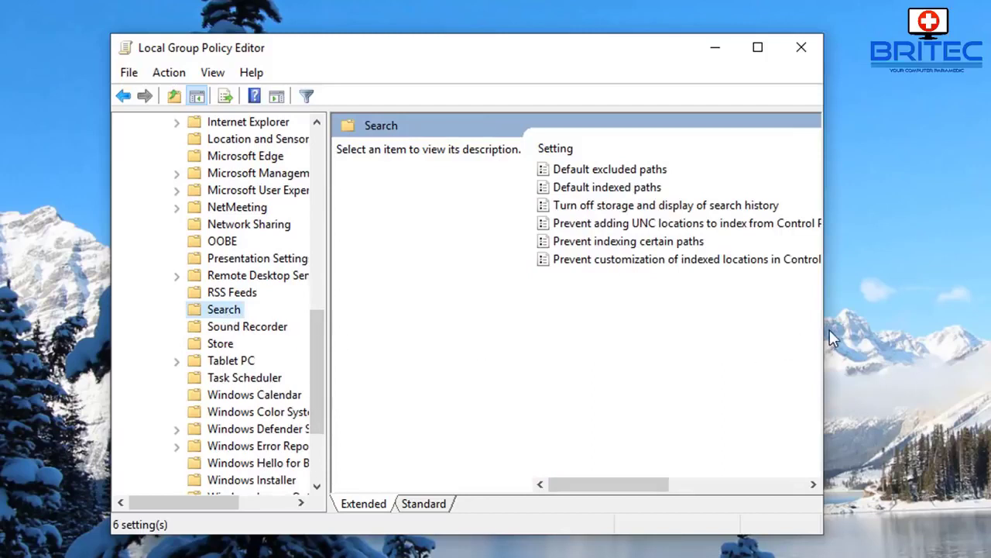
Verify the Default excluded paths search policy shows Not configured, then close Group Policy Editor.
drag(829, 329, 980, 351)
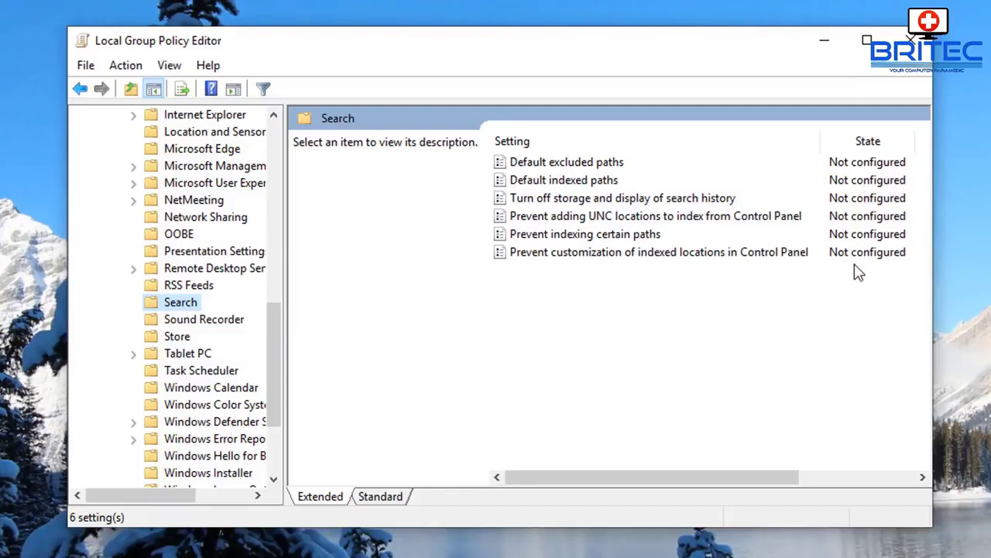
click(599, 164)
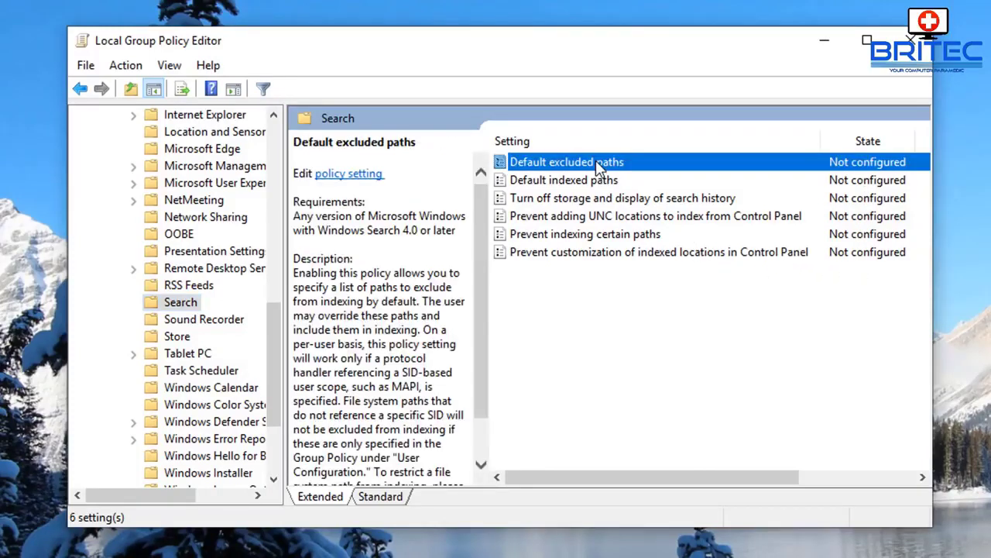
double_click(597, 166)
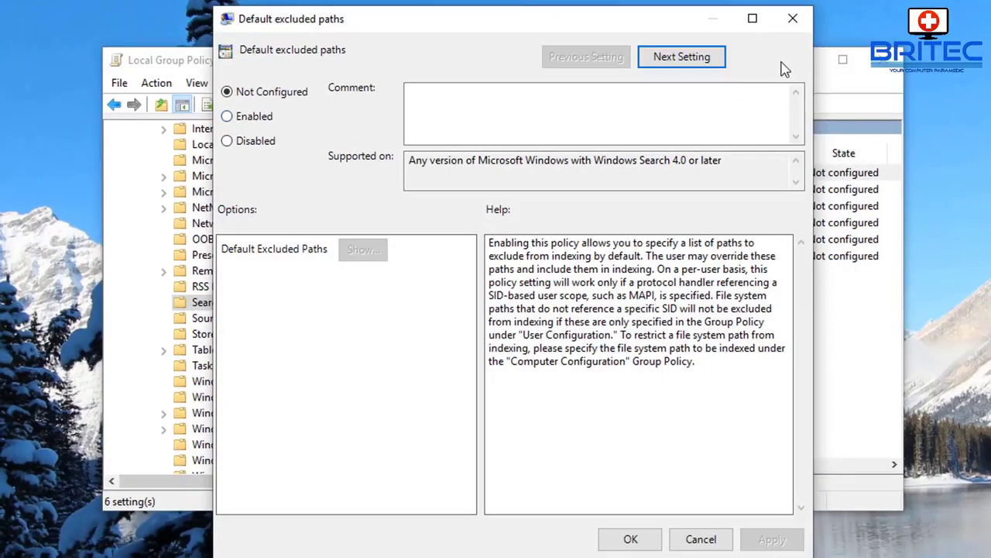
click(794, 22)
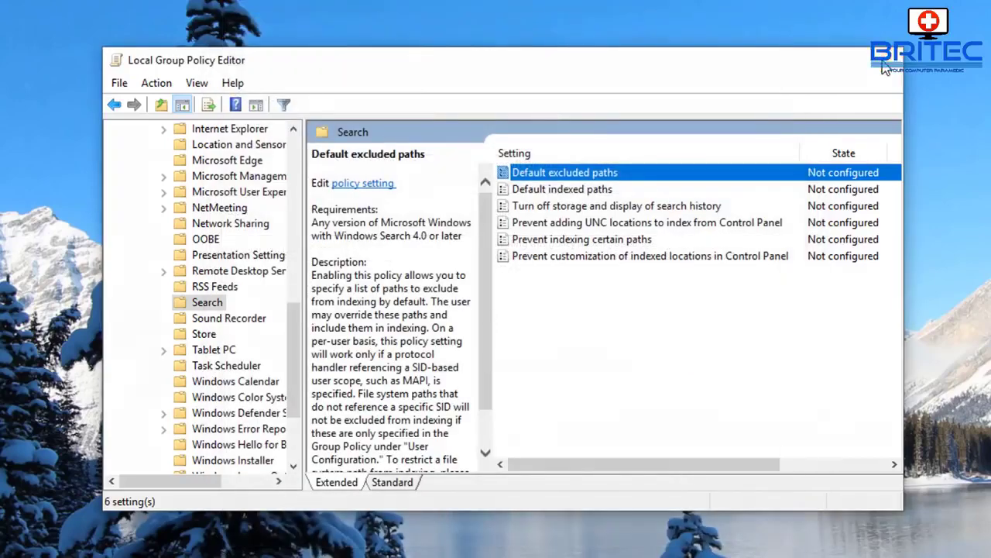
click(885, 68)
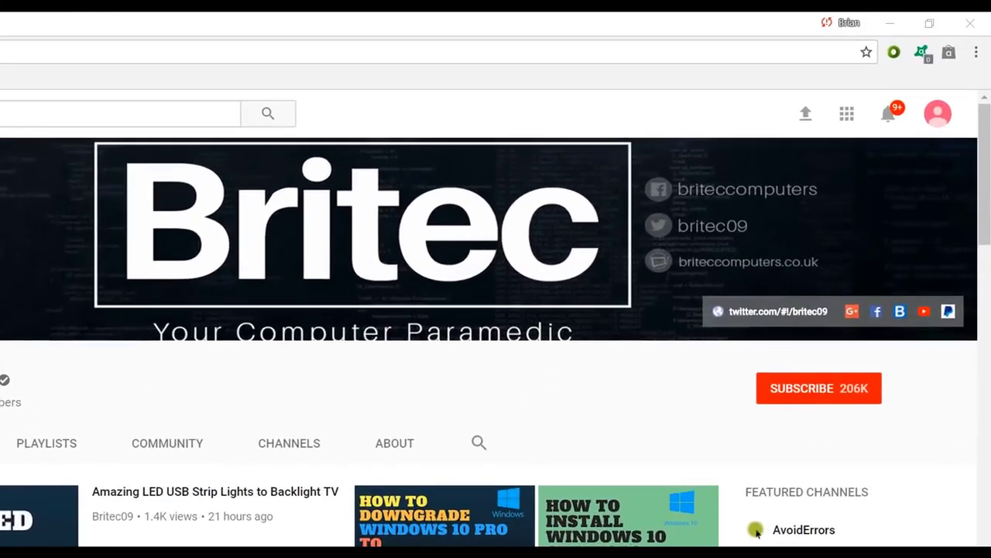
Subscribe on the Britec channel page so it shows as subscribed.
click(833, 399)
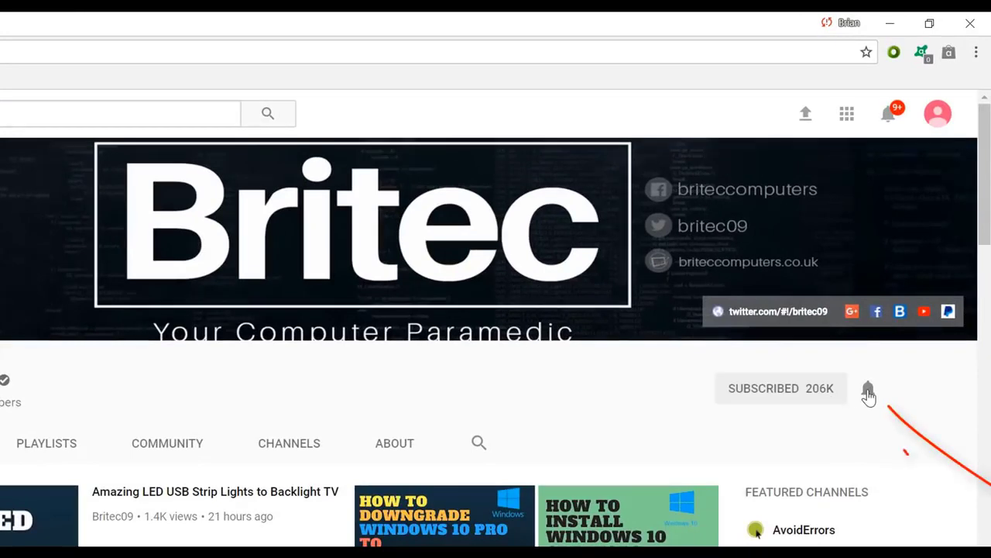